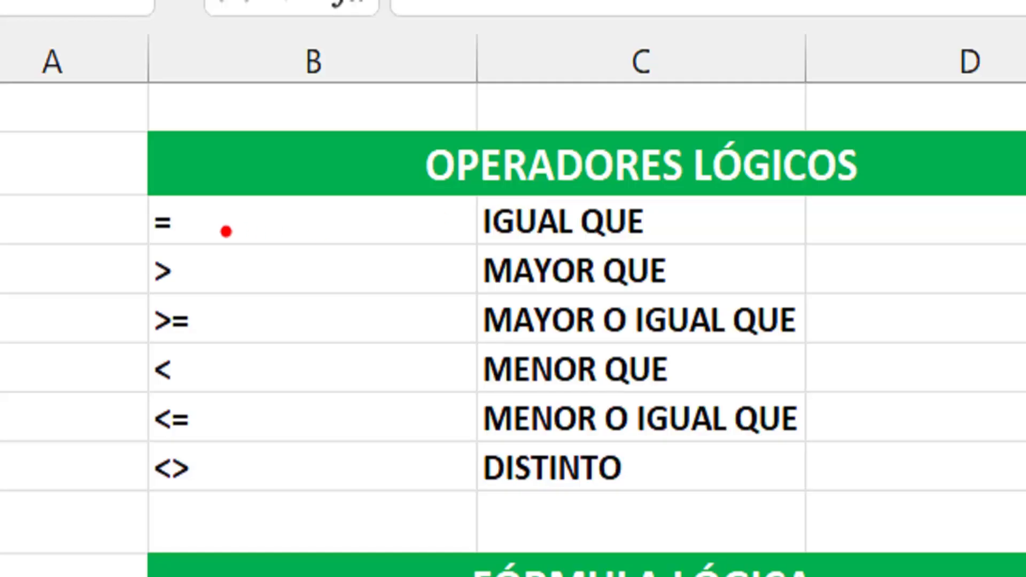
Review the logical operators in B3:B8, from = to <>, together with their meanings in C3:C8.
drag(216, 219, 279, 177)
drag(211, 271, 258, 233)
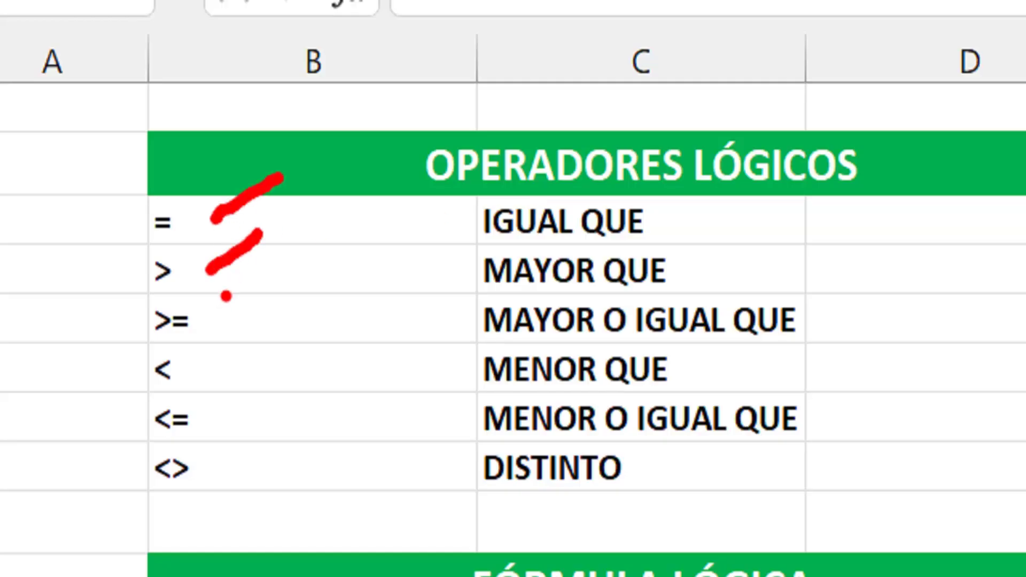
drag(221, 314, 260, 288)
drag(224, 374, 245, 350)
drag(217, 422, 240, 403)
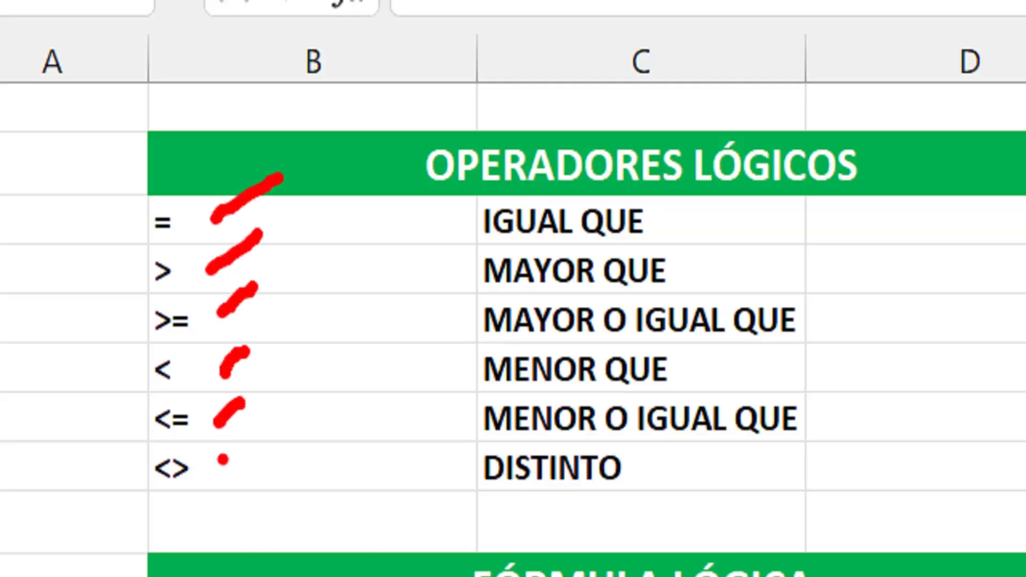
drag(214, 477, 272, 443)
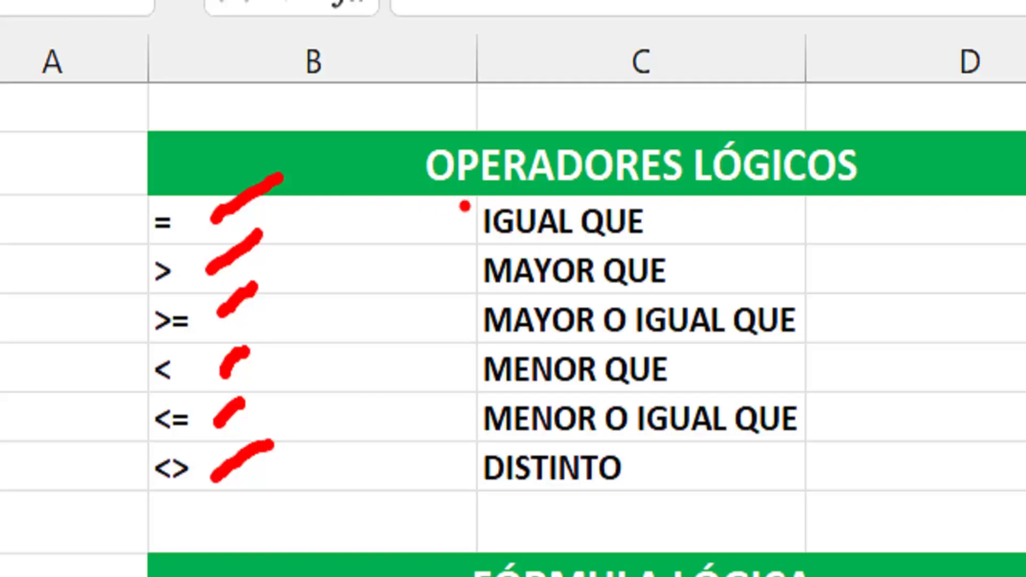
drag(447, 207, 832, 212)
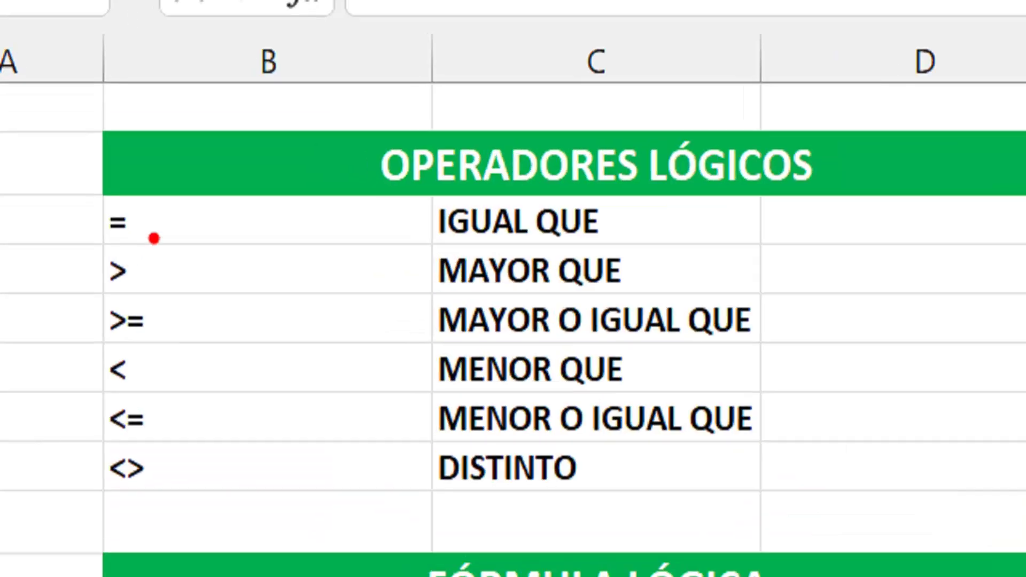
drag(168, 221, 208, 195)
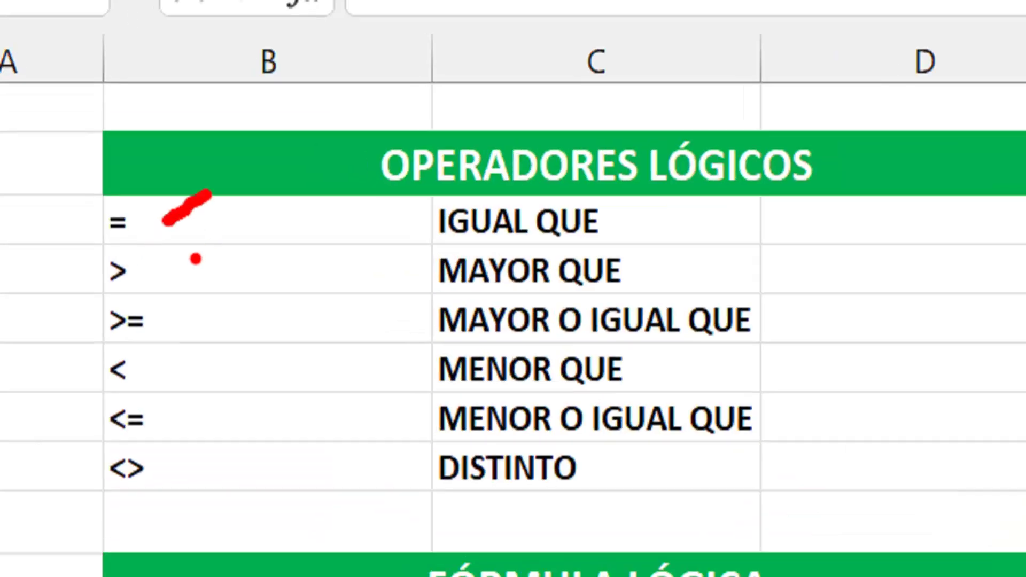
drag(186, 261, 225, 249)
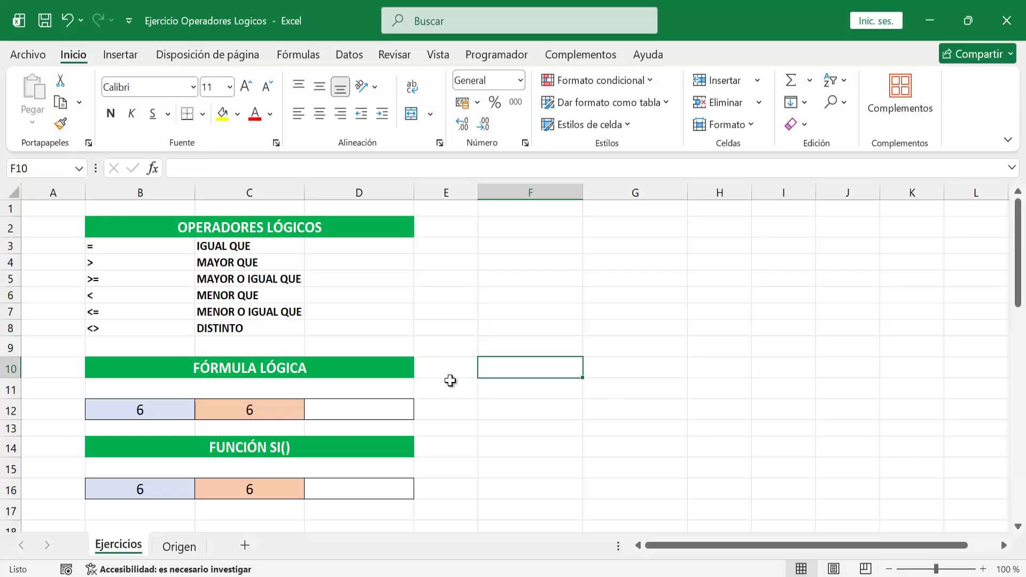
Enter the logical formula =B12=C12 in D12 to test whether the two values are equal.
click(177, 408)
click(222, 398)
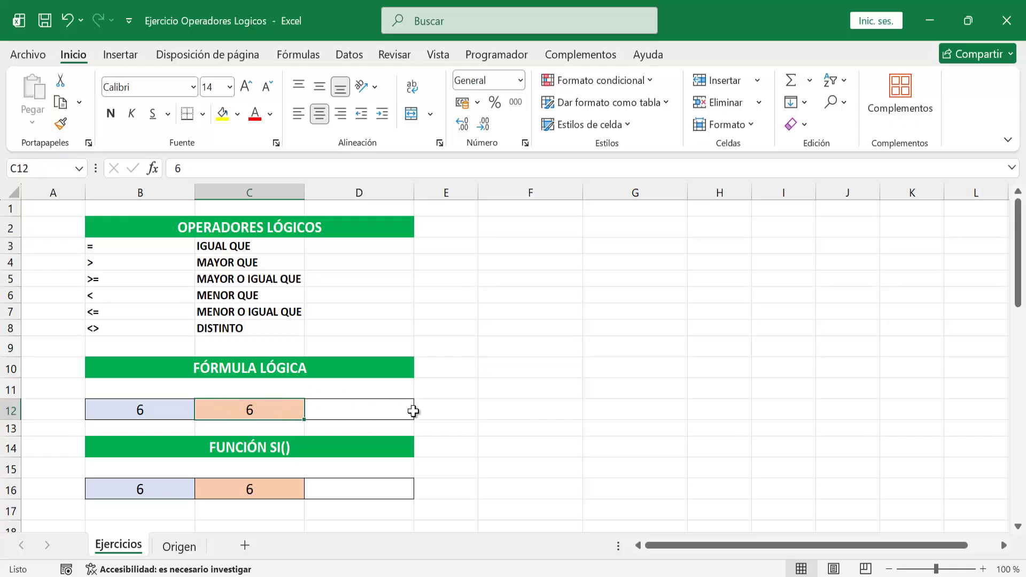
click(380, 408)
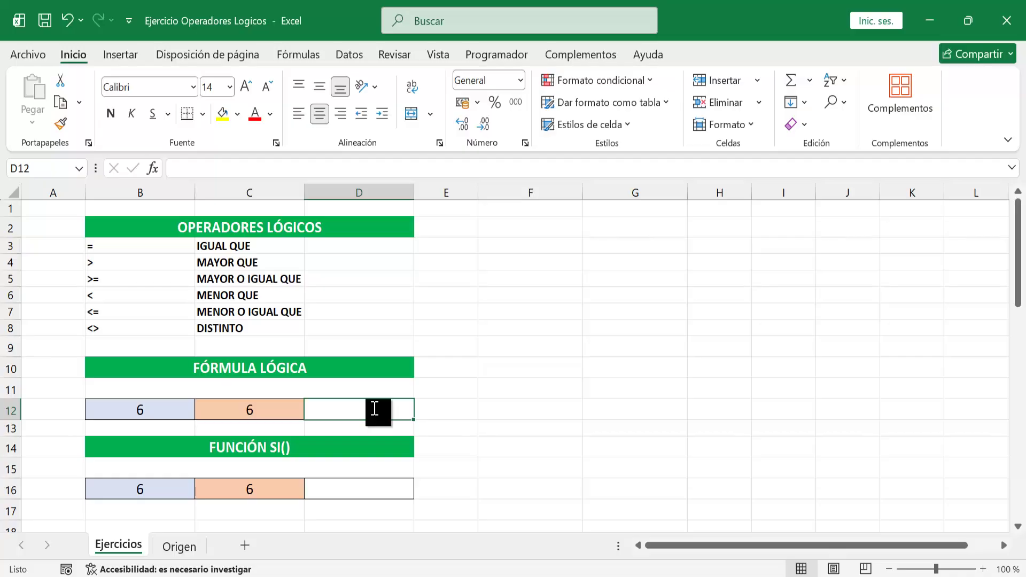
text(=)
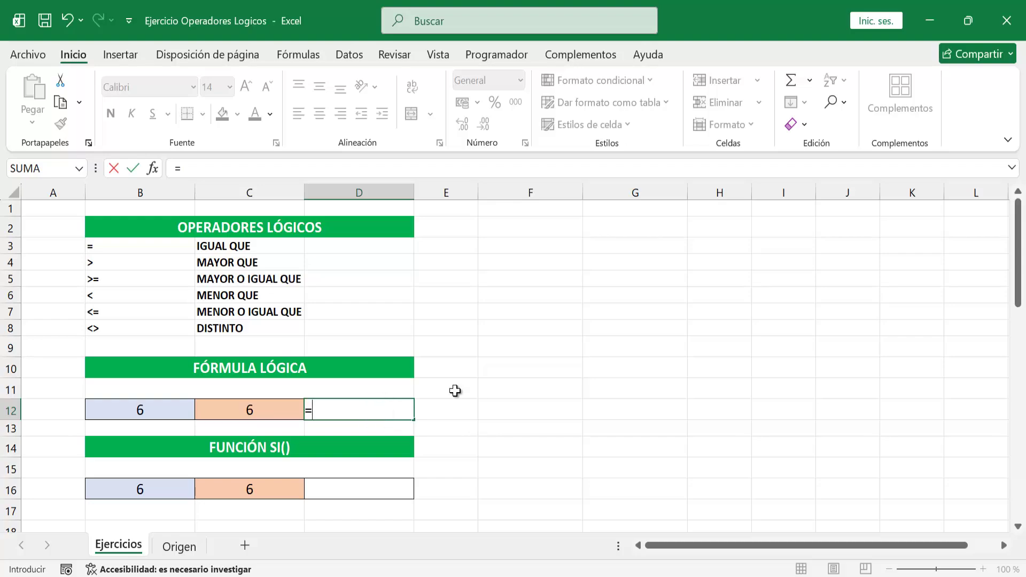
click(164, 409)
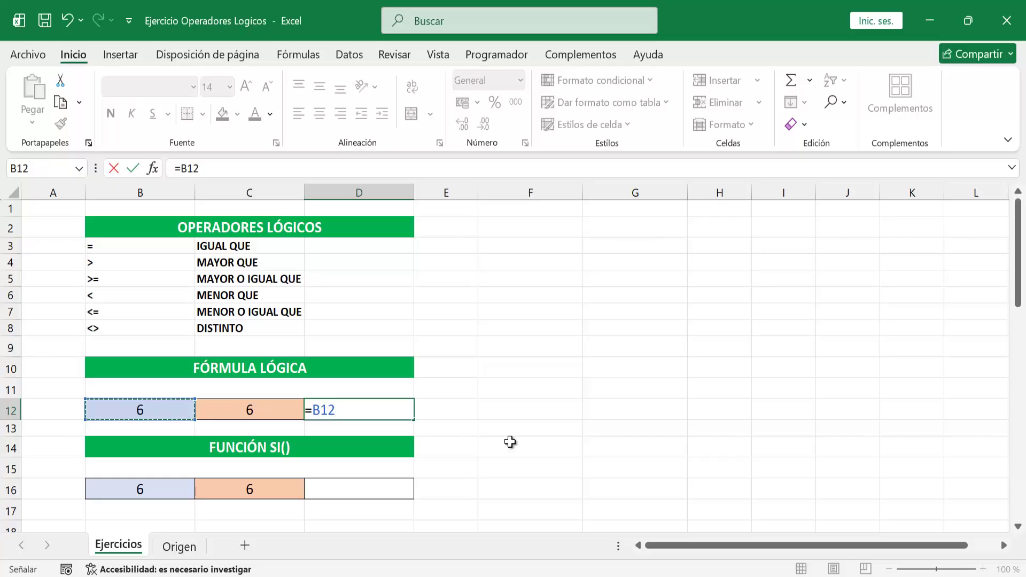
text(=)
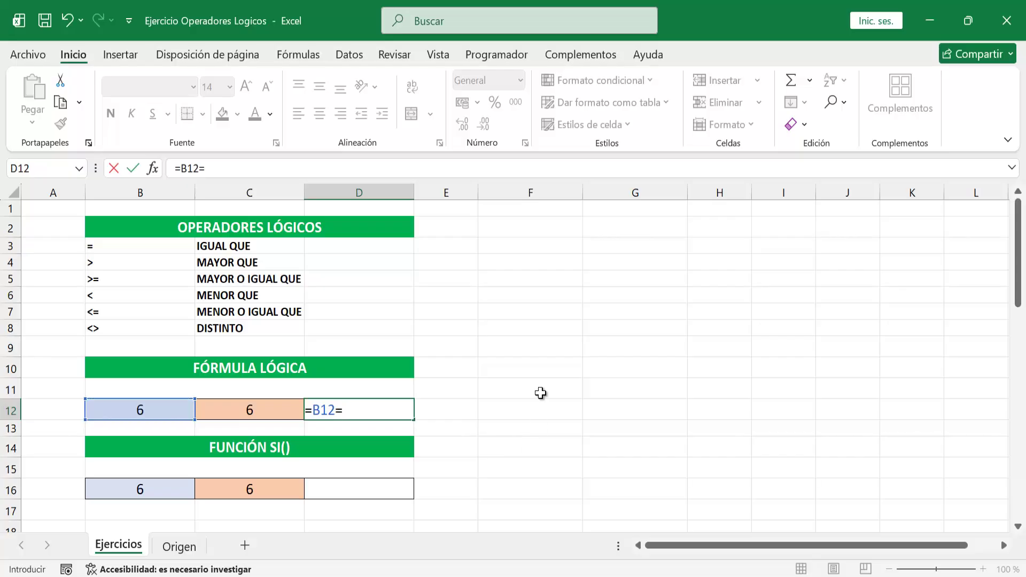
click(261, 408)
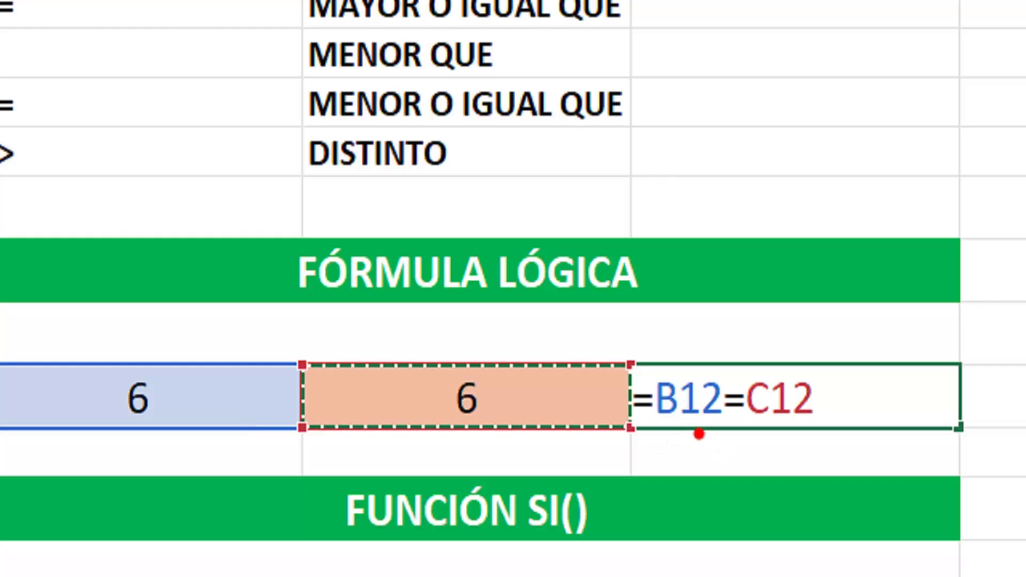
drag(679, 426, 697, 461)
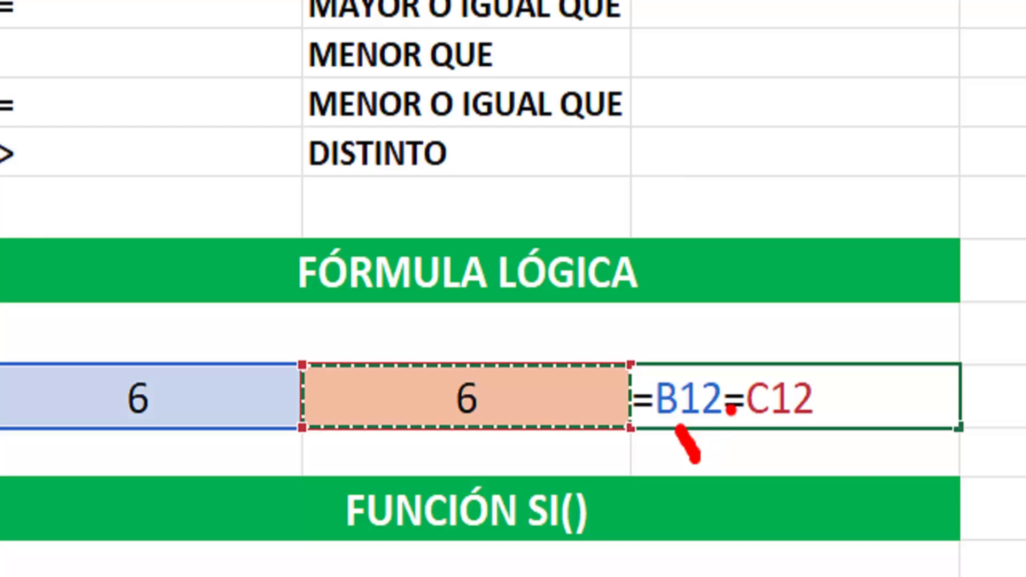
drag(733, 378, 829, 263)
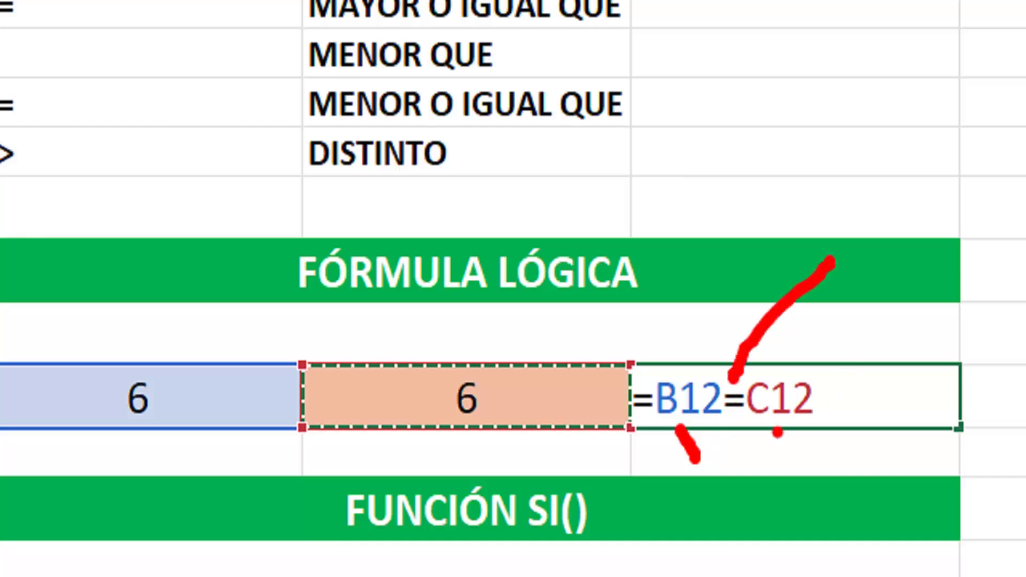
drag(774, 429, 798, 472)
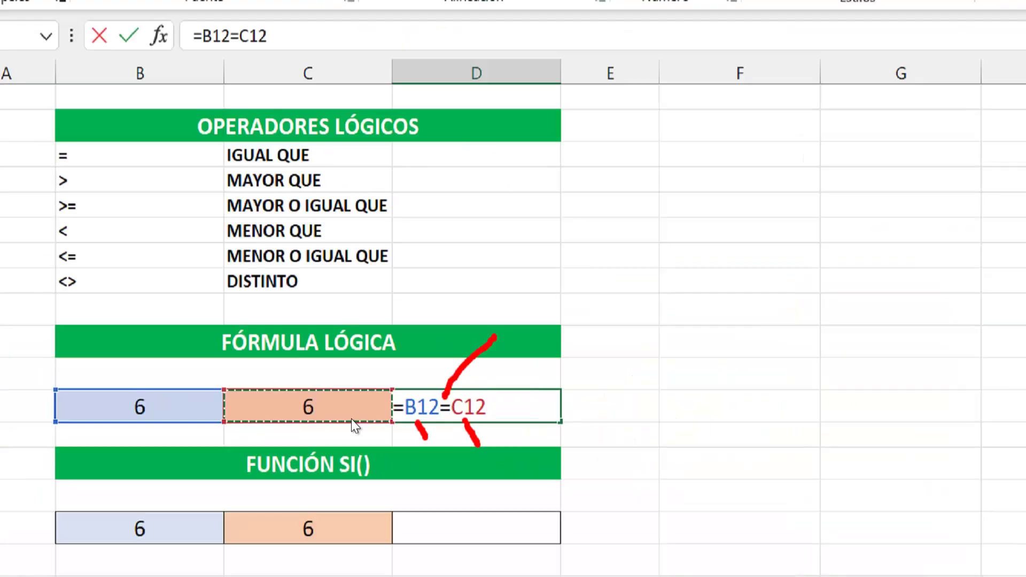
key(Escape)
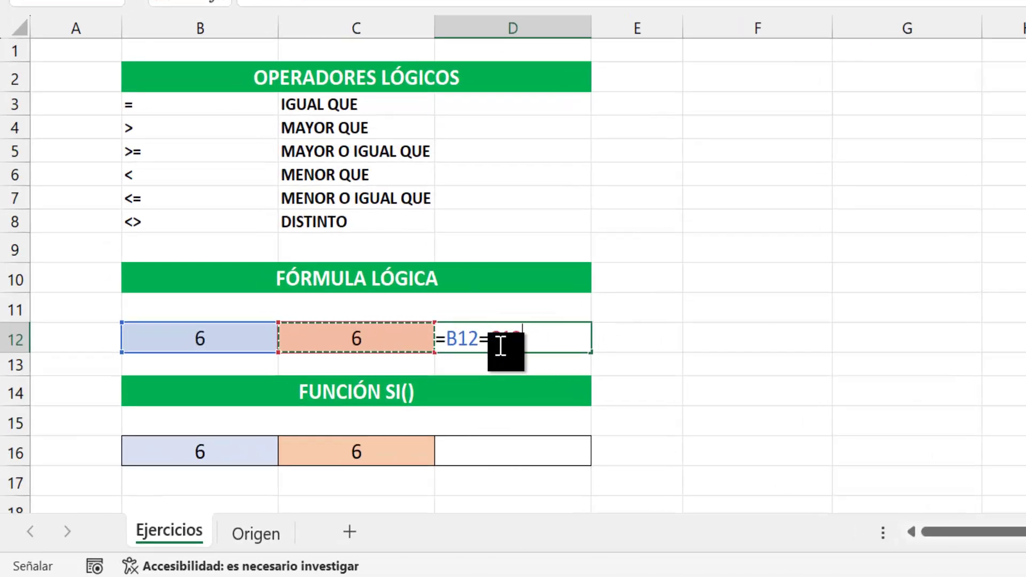
key(Return)
click(527, 335)
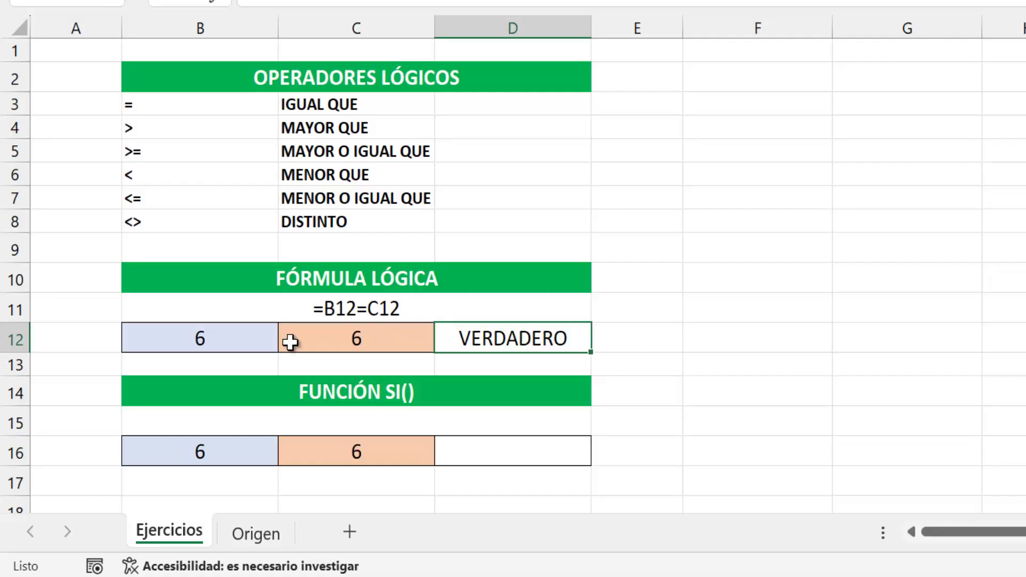
Change the second compared value in C12 to 4 and check the formula's result in D12.
click(240, 340)
click(312, 337)
click(261, 339)
click(345, 338)
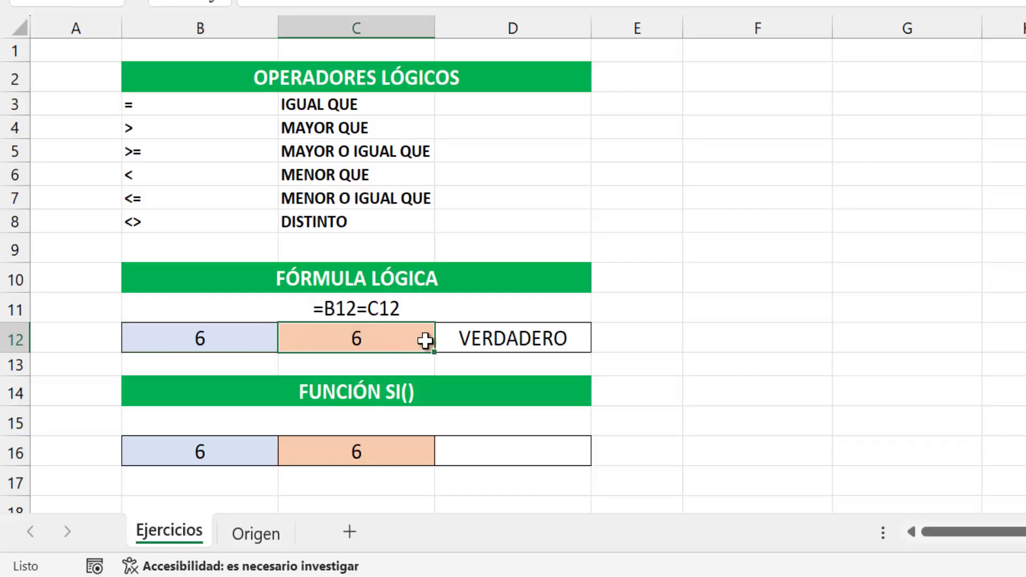
text(4)
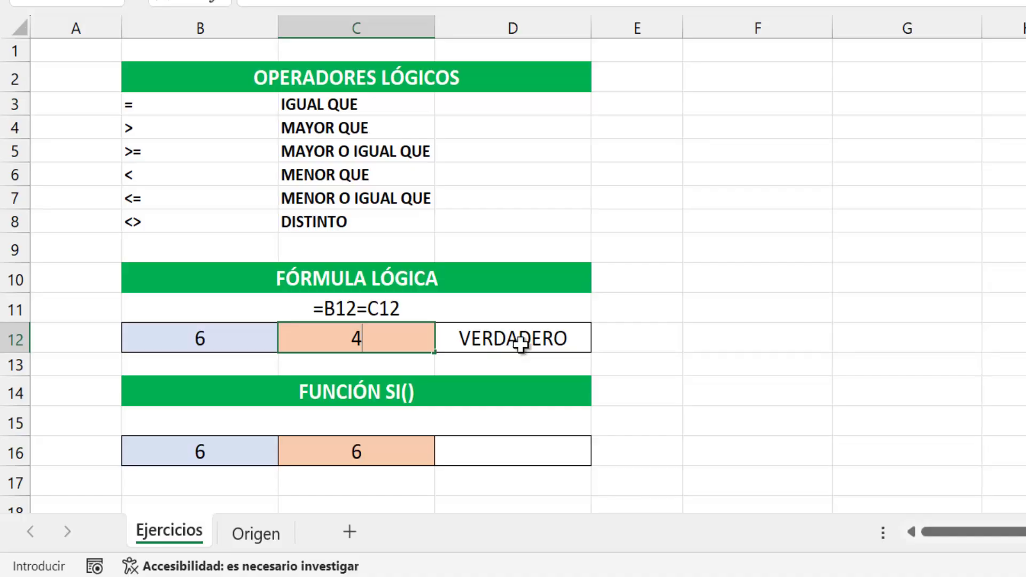
key(Return)
click(561, 339)
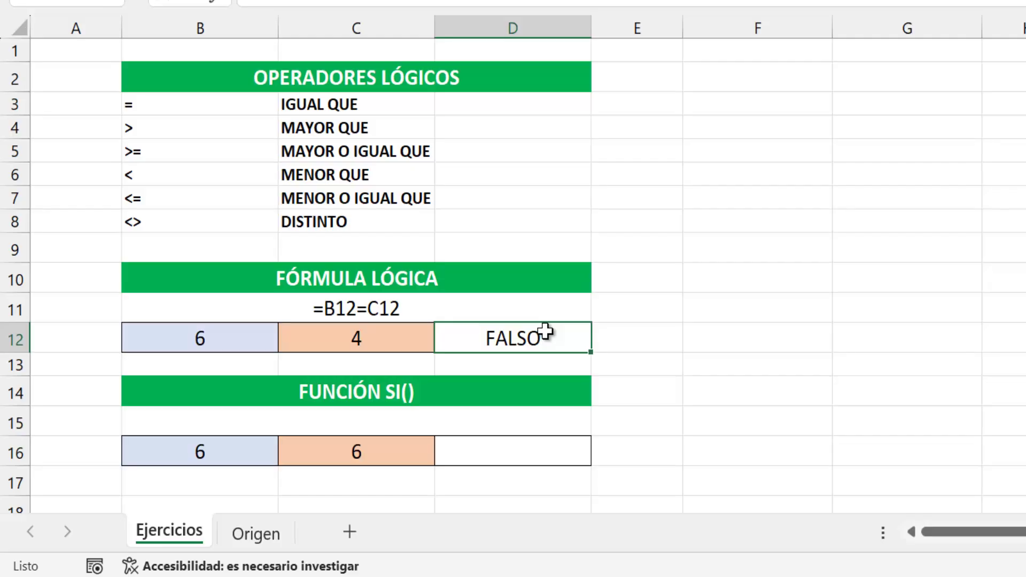
Enter BOOLEANO in F12, VERDADERO in G12 and FALSO in H12.
click(770, 342)
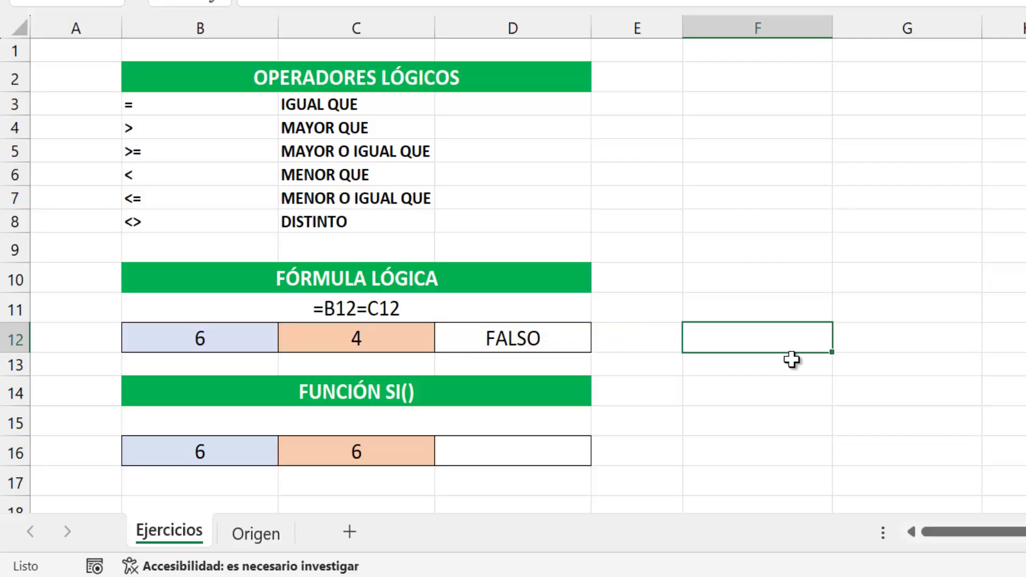
text(BOOLEANO)
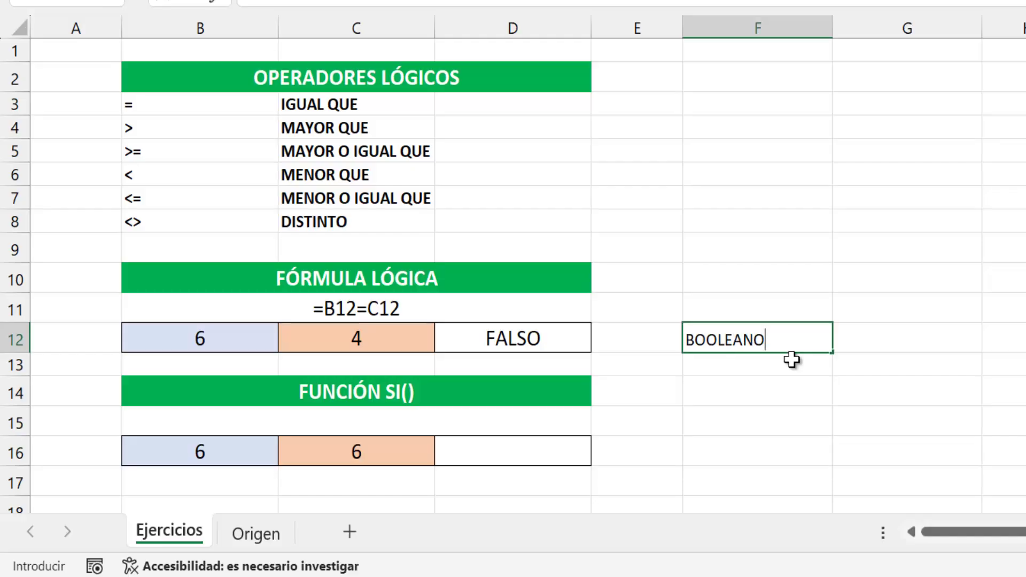
key(Return)
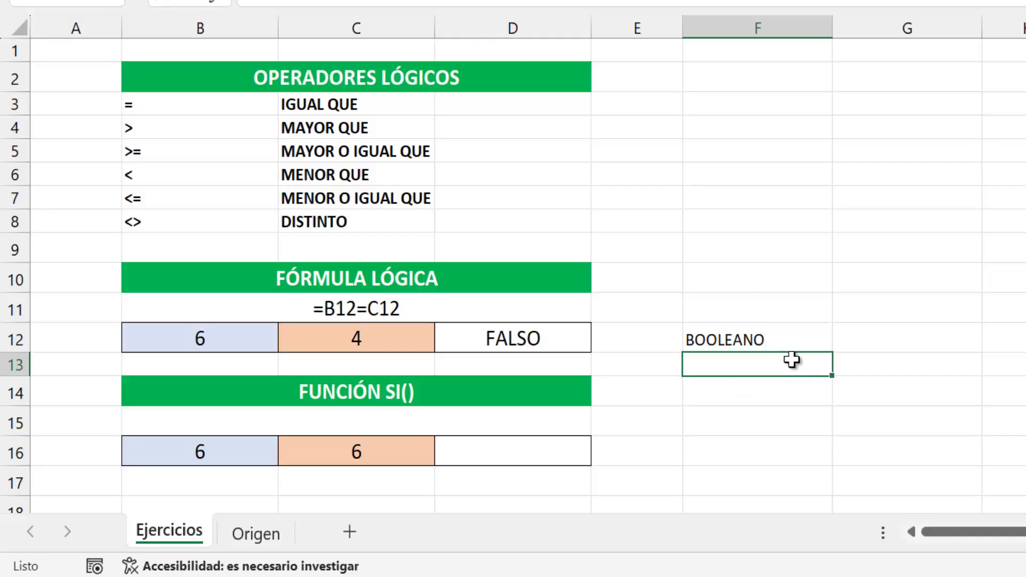
click(793, 349)
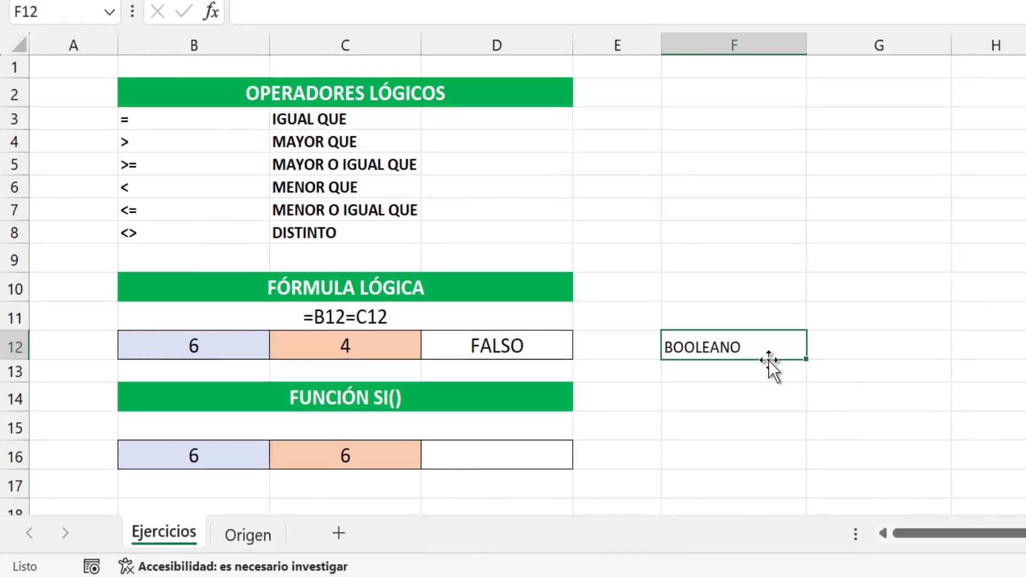
key(Right)
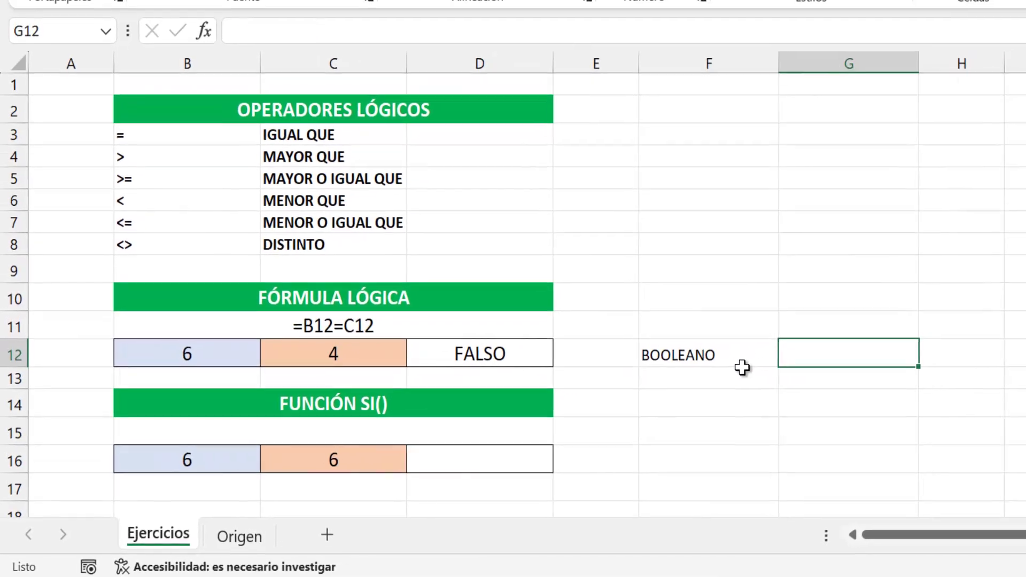
text(VERDAD)
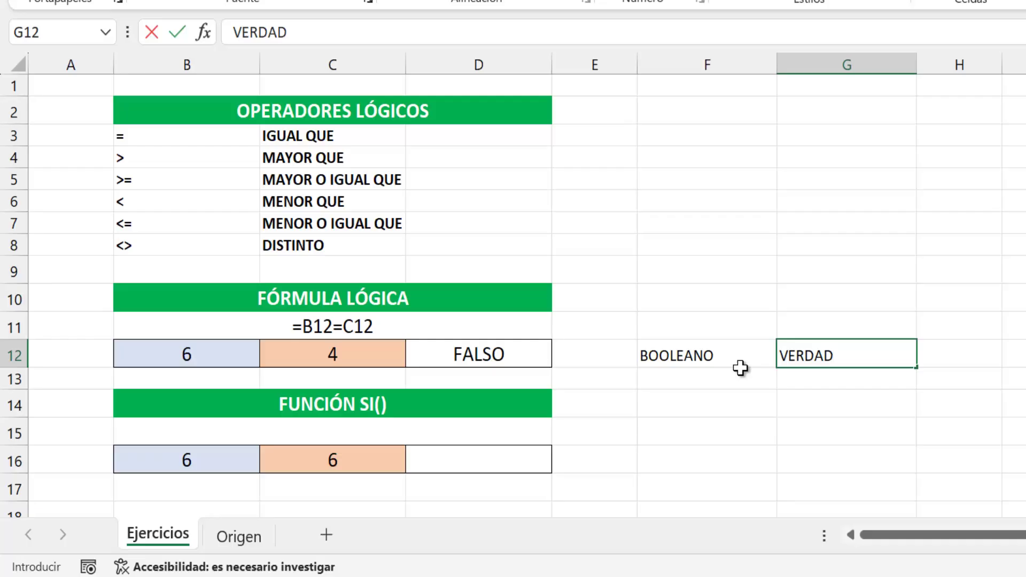
text(ERO)
key(Right)
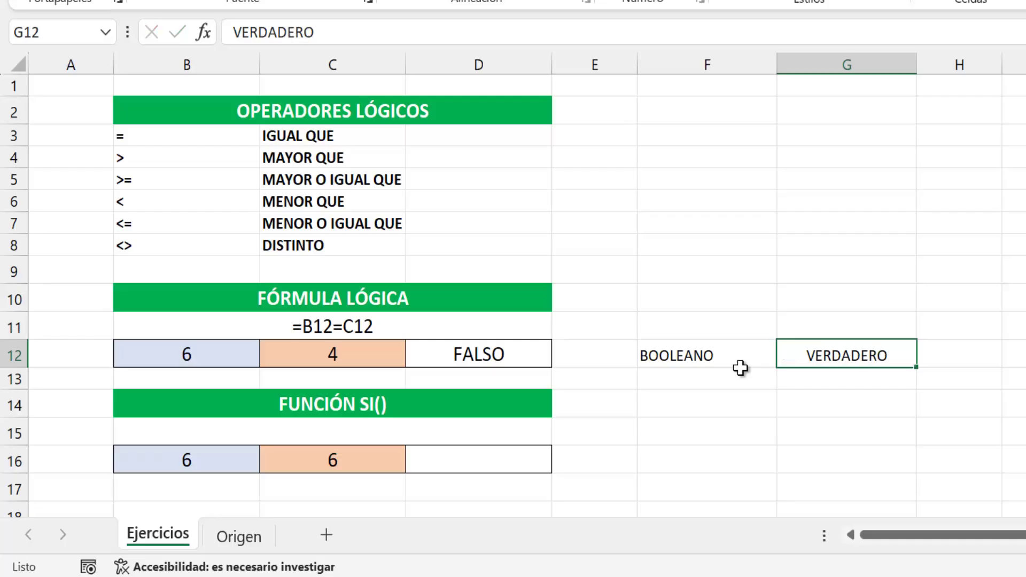
text(FALSO)
key(Return)
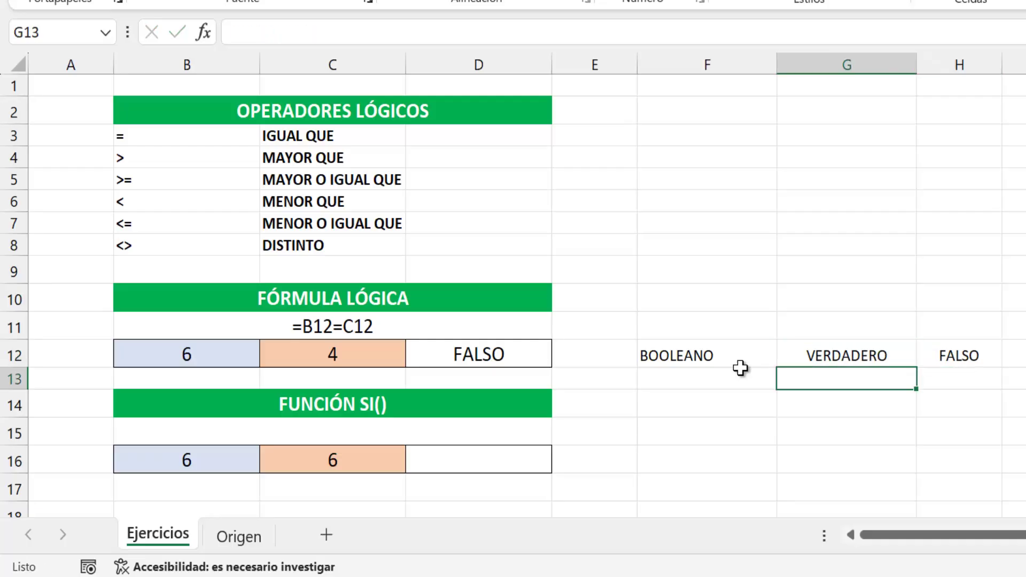
Add the equivalent pairs 1 and 0 in G13:H13 and SI and NO in G14:H14.
text(1)
key(Tab)
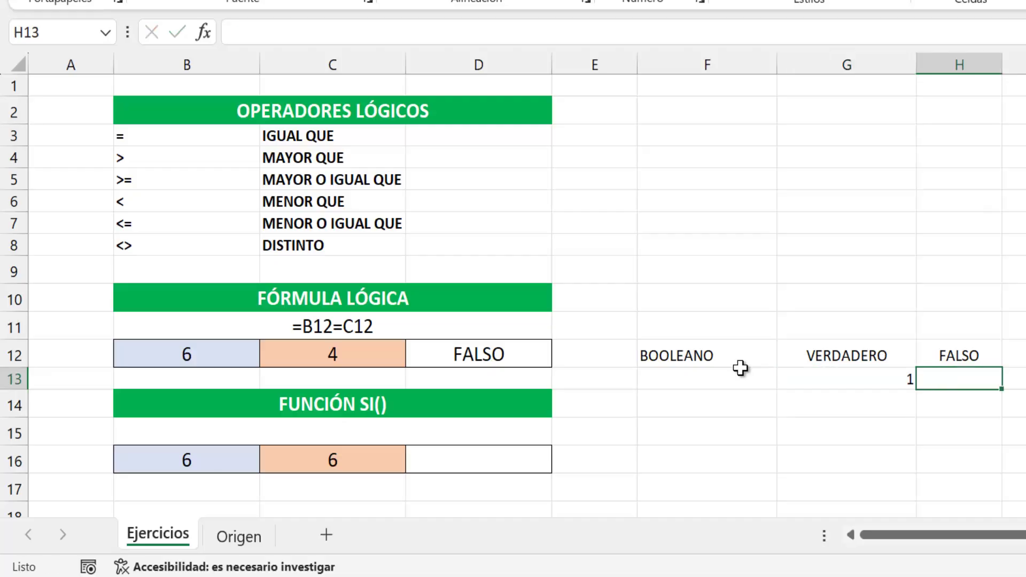
text(0)
key(Return)
text(SI)
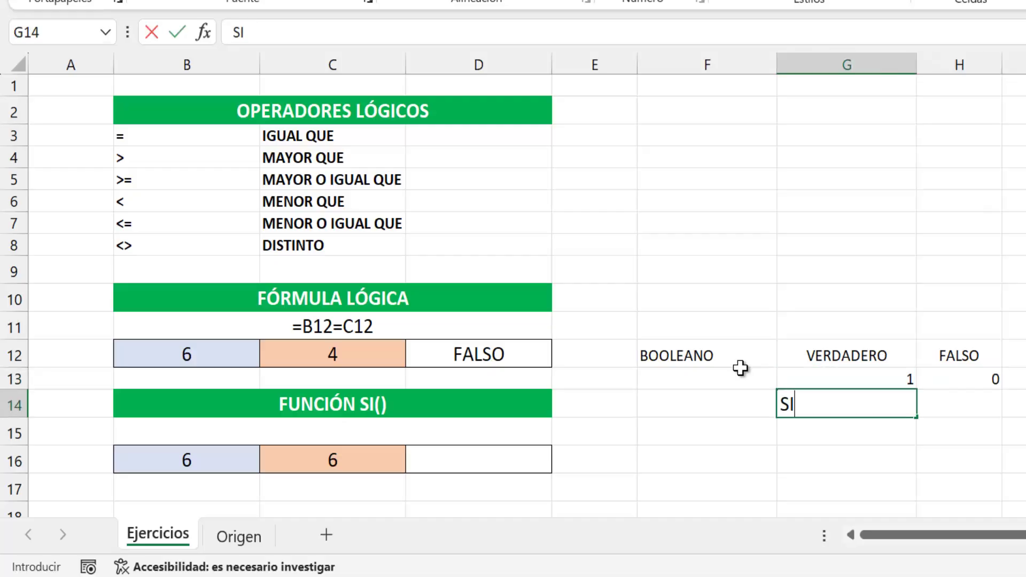
key(Tab)
text(NO)
key(Return)
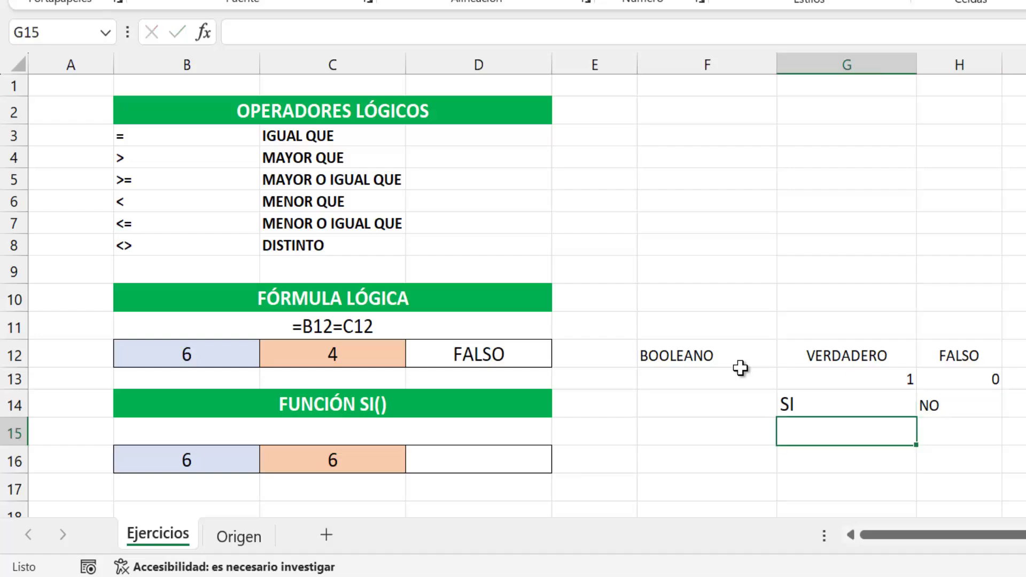
Add the English pair TRUE in G15 and FALSE in H15.
text(TRUE)
key(Tab)
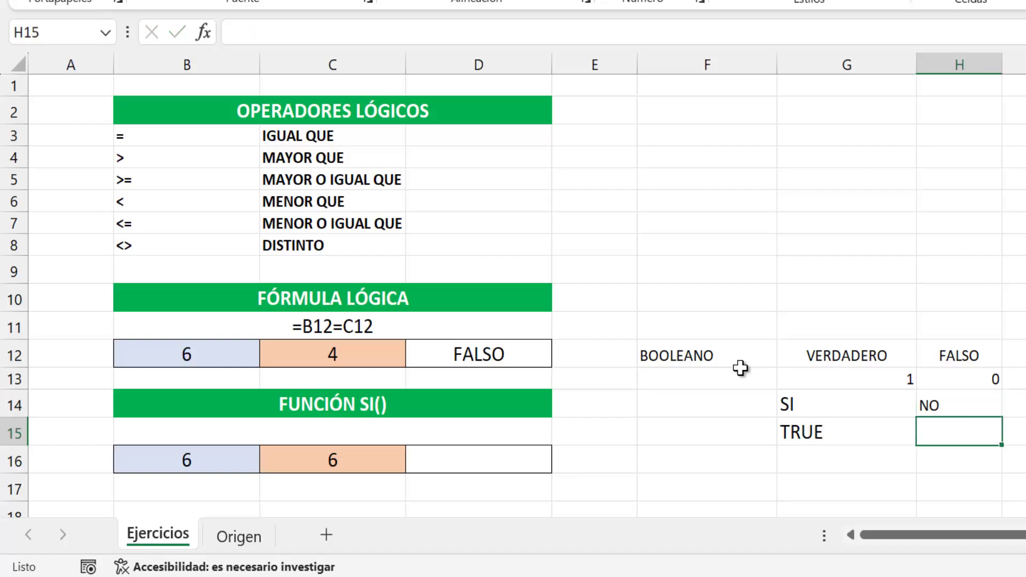
text(FALSE)
key(Return)
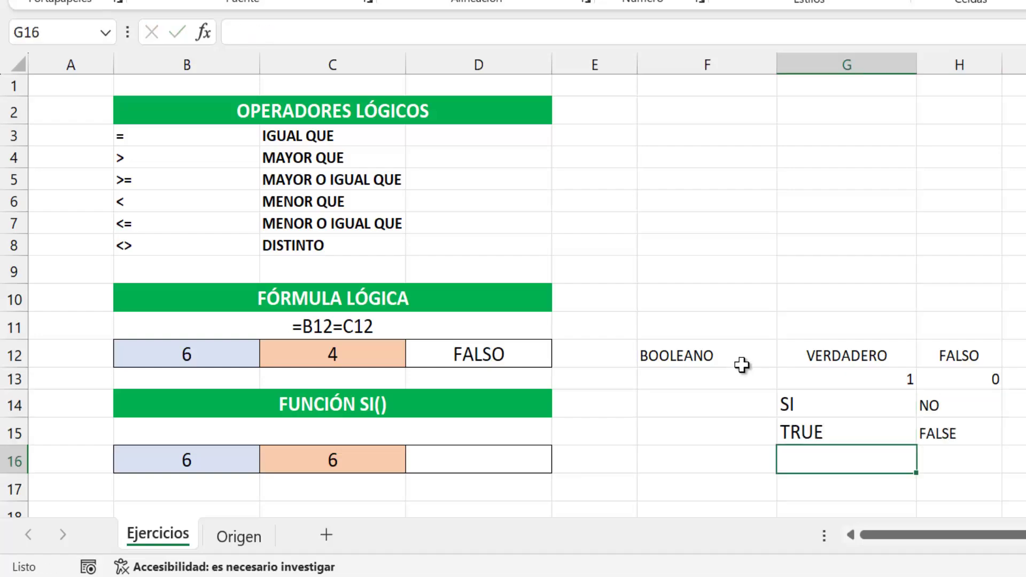
Review the boolean notes in F12:H15 and read the origin of the term 'booleano' on the Origen sheet.
click(867, 367)
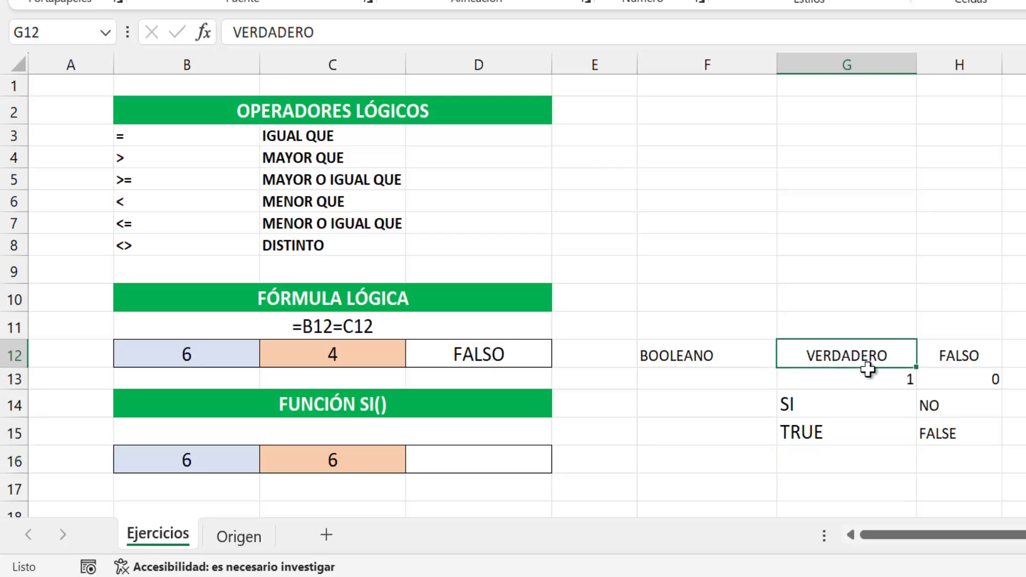
drag(867, 369, 939, 435)
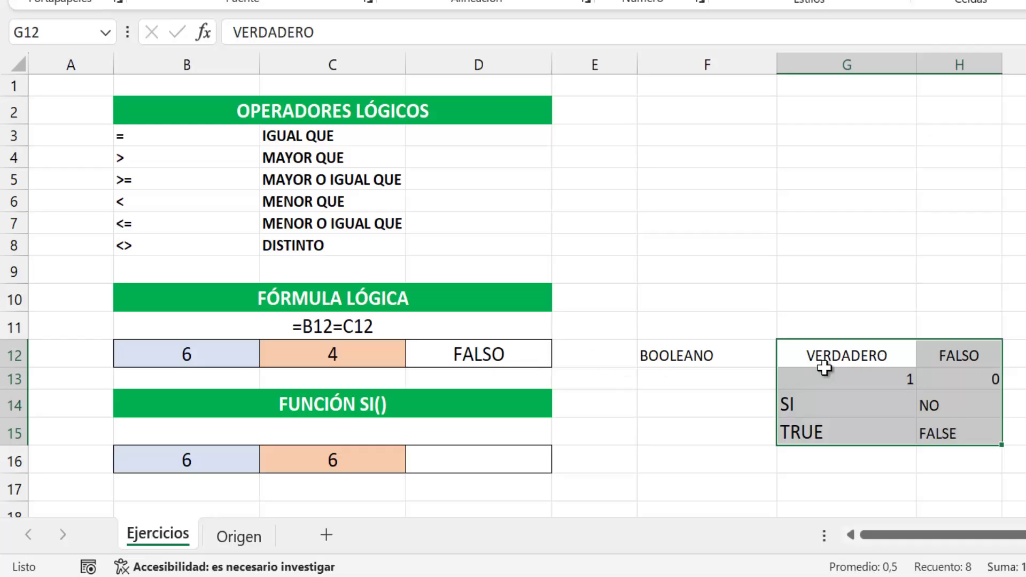
click(737, 357)
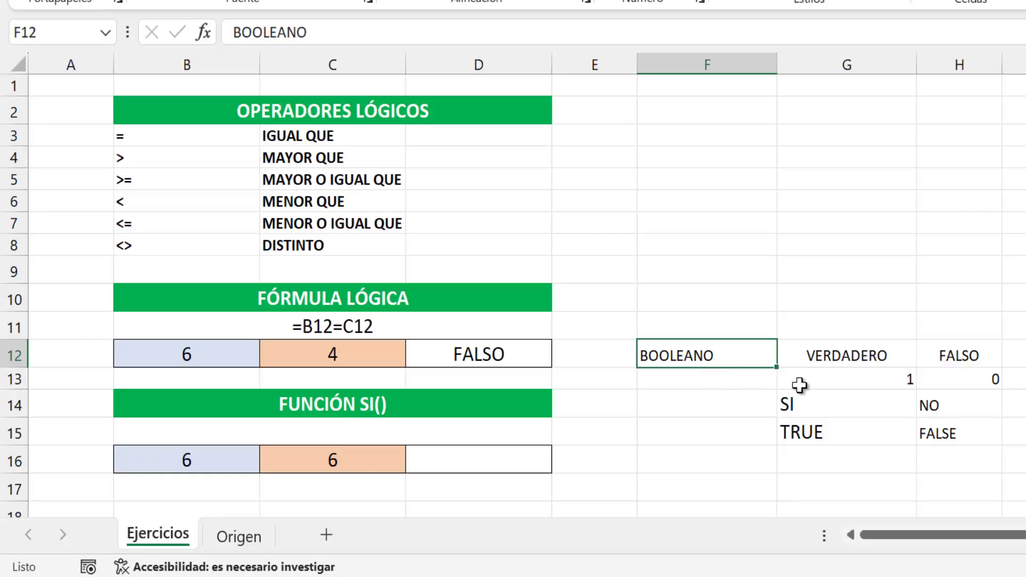
click(249, 538)
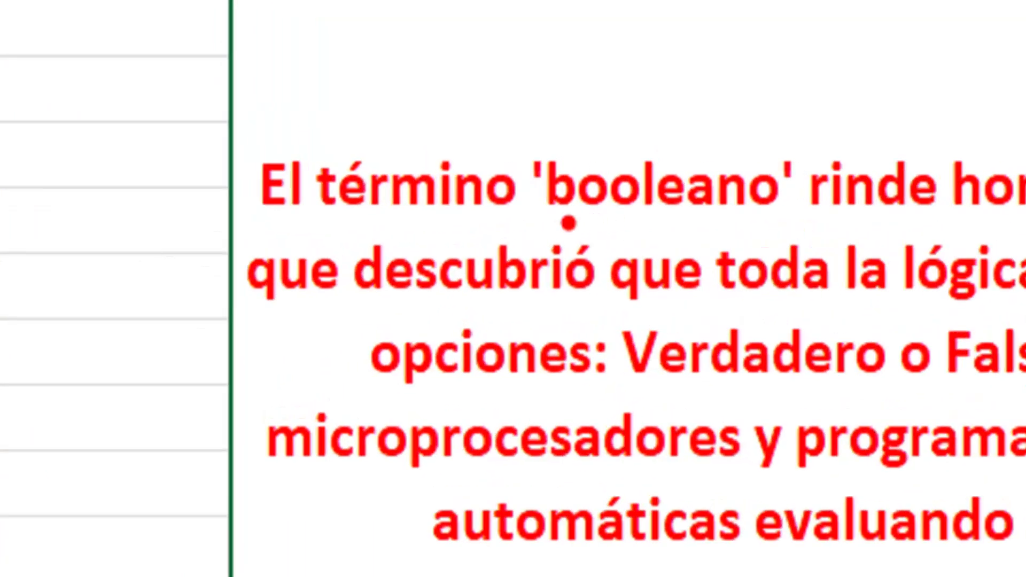
mouse_move(555, 225)
mouse_down()
mouse_move(705, 220)
mouse_move(758, 259)
mouse_up()
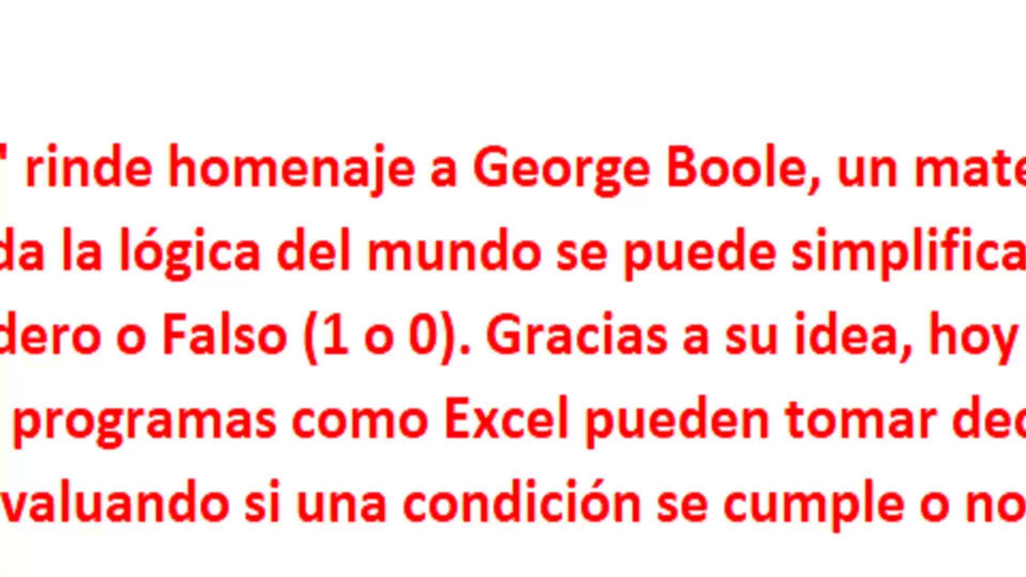
drag(499, 198, 751, 209)
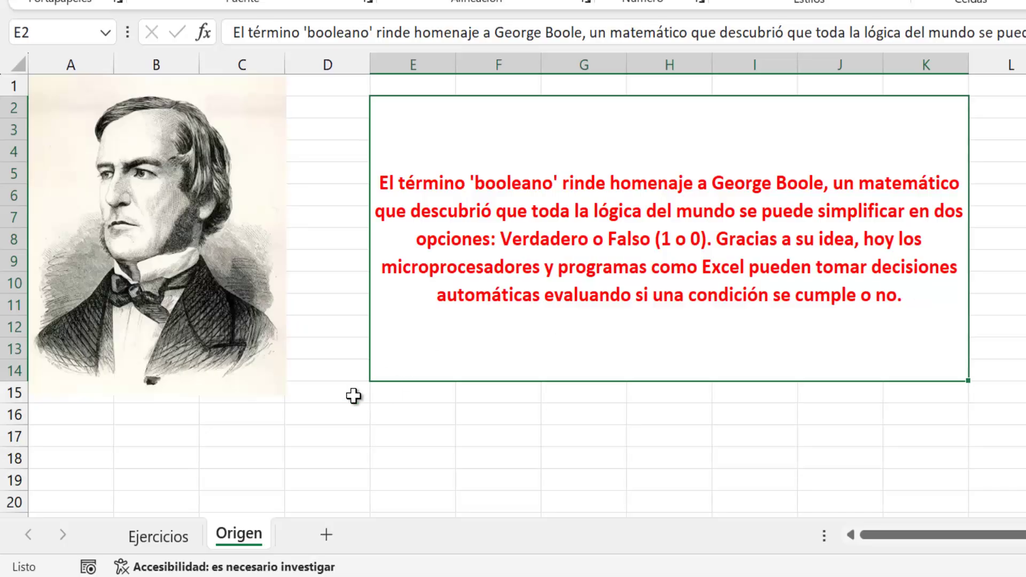
Return to the Ejercicios sheet and clear the boolean notes from F12:H15.
click(174, 537)
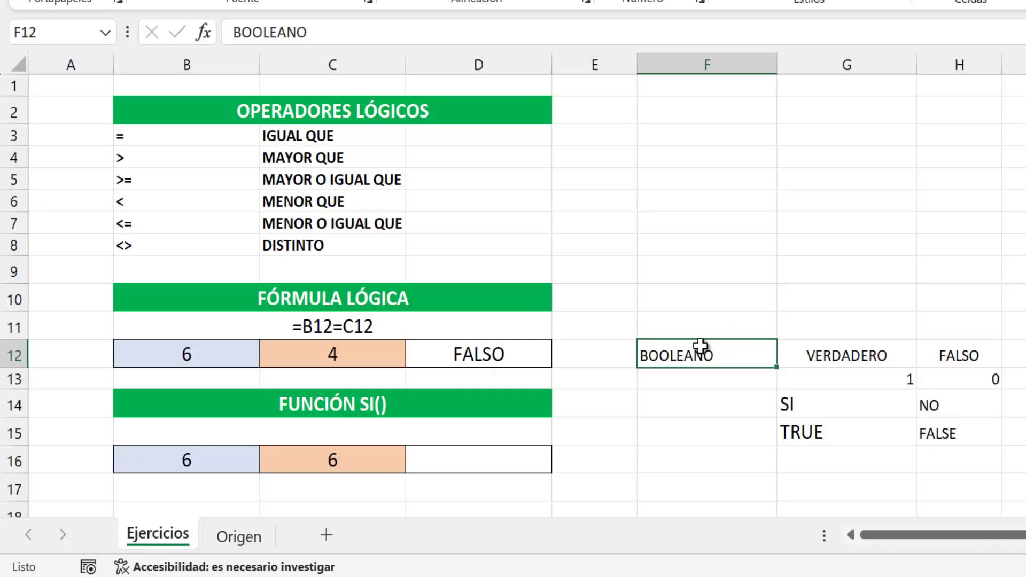
drag(700, 355, 936, 437)
key(Delete)
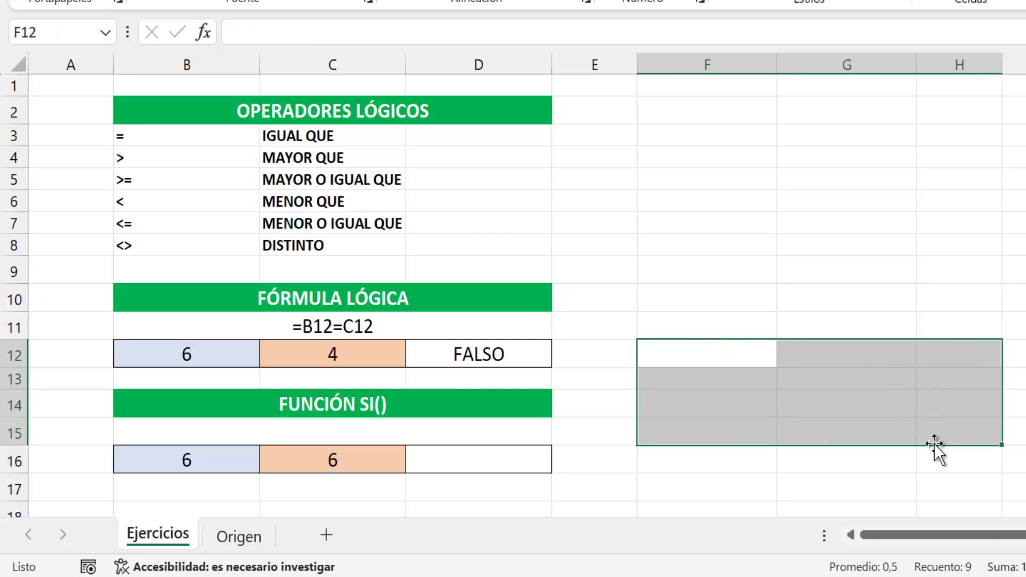
click(788, 405)
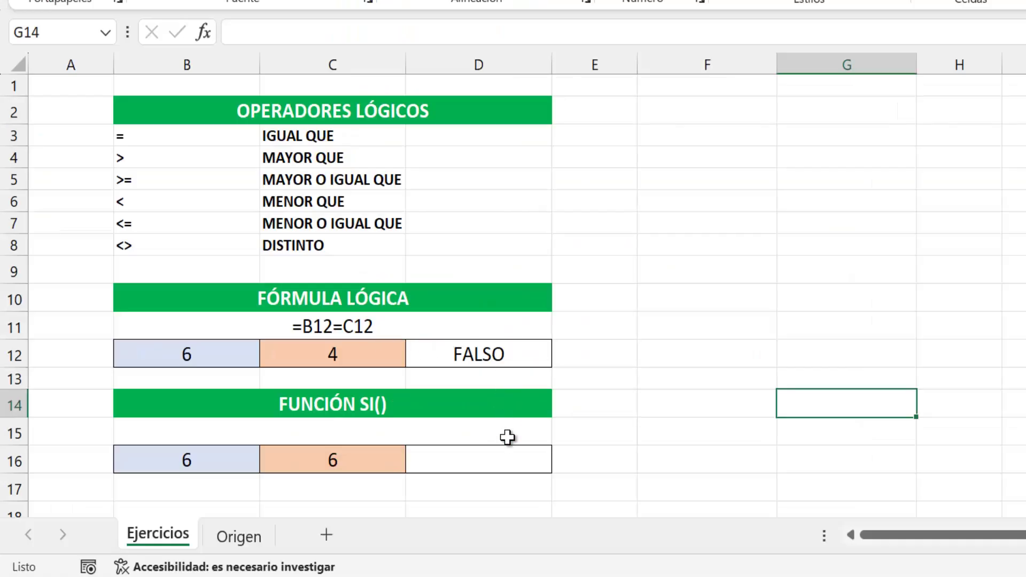
Examine the compared values in B16 and C16, the empty result cell D16 and the comparison formula in D12.
click(489, 454)
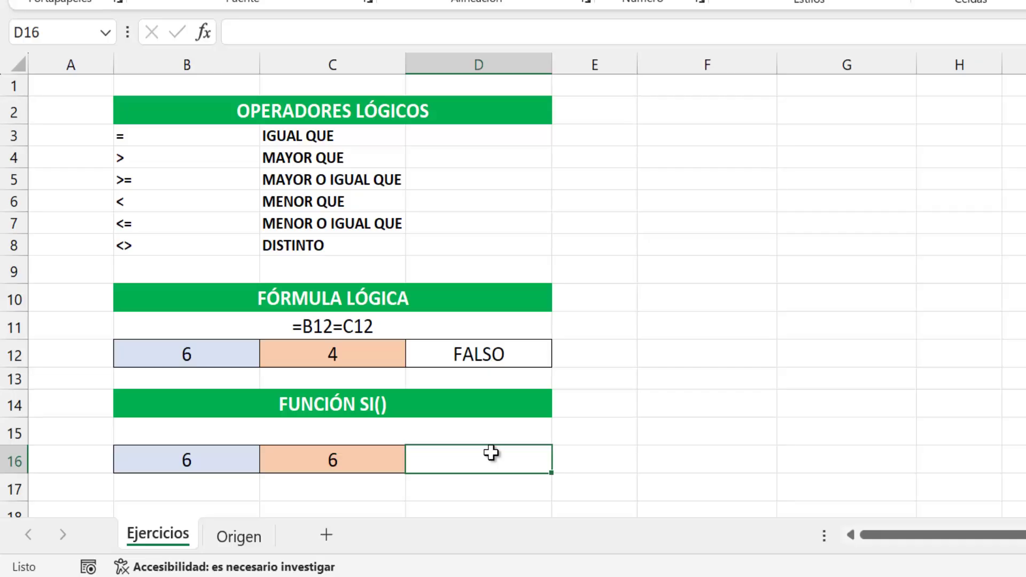
click(240, 464)
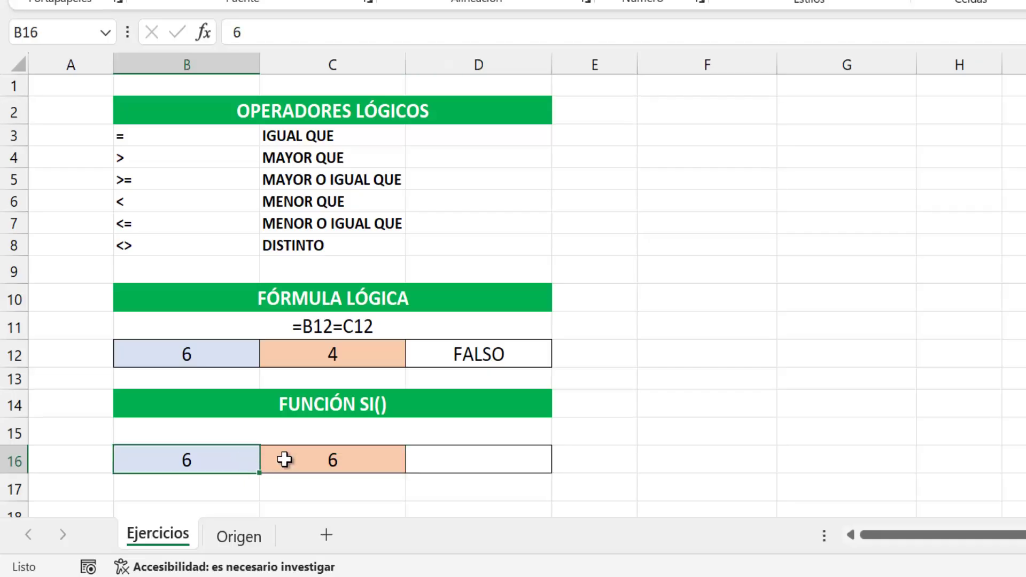
click(284, 460)
click(502, 356)
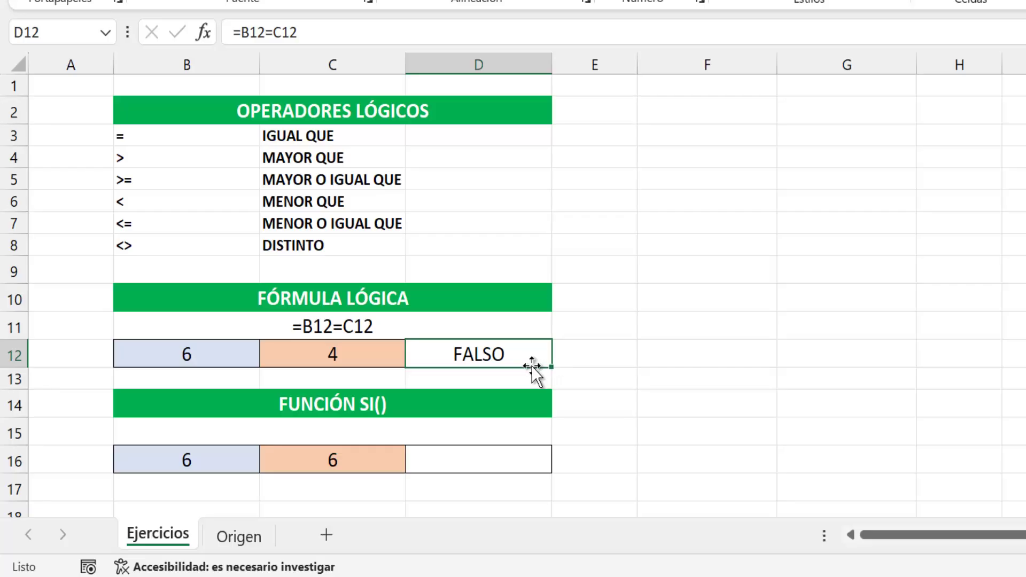
click(510, 449)
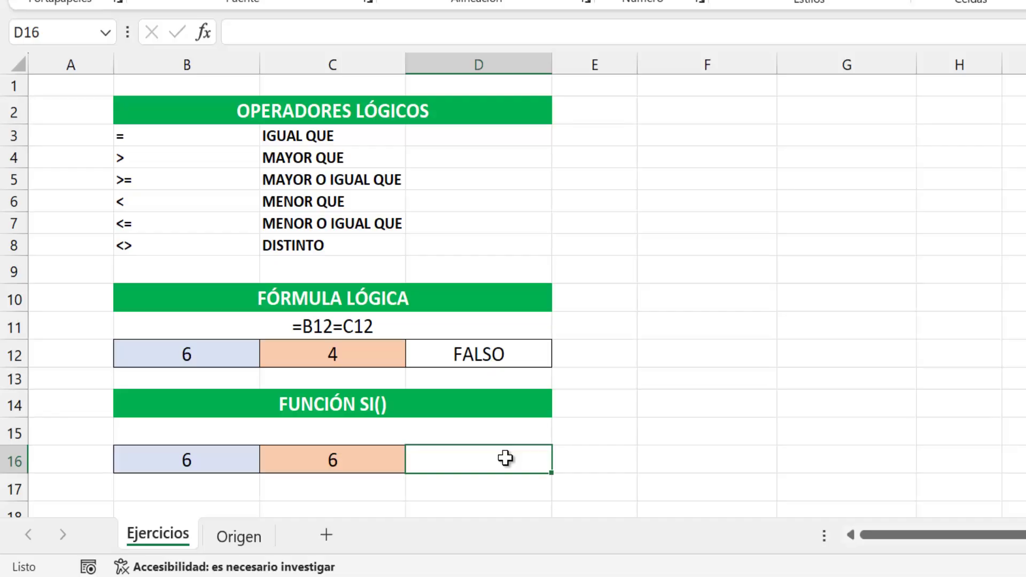
Start an SI function in D16 and review its three arguments, relating prueba_lógica to the comparison in row 11.
text(=)
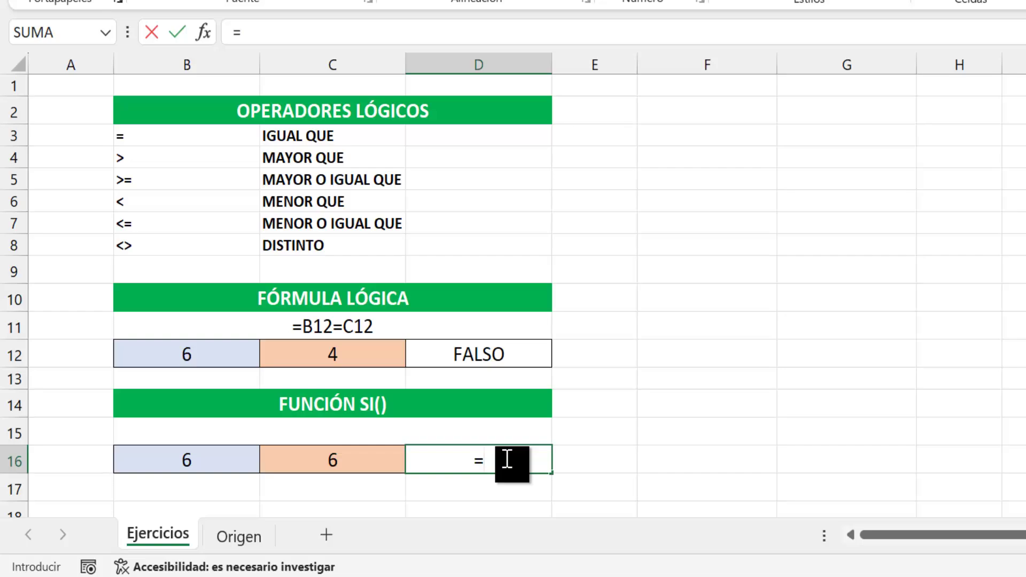
text(SI)
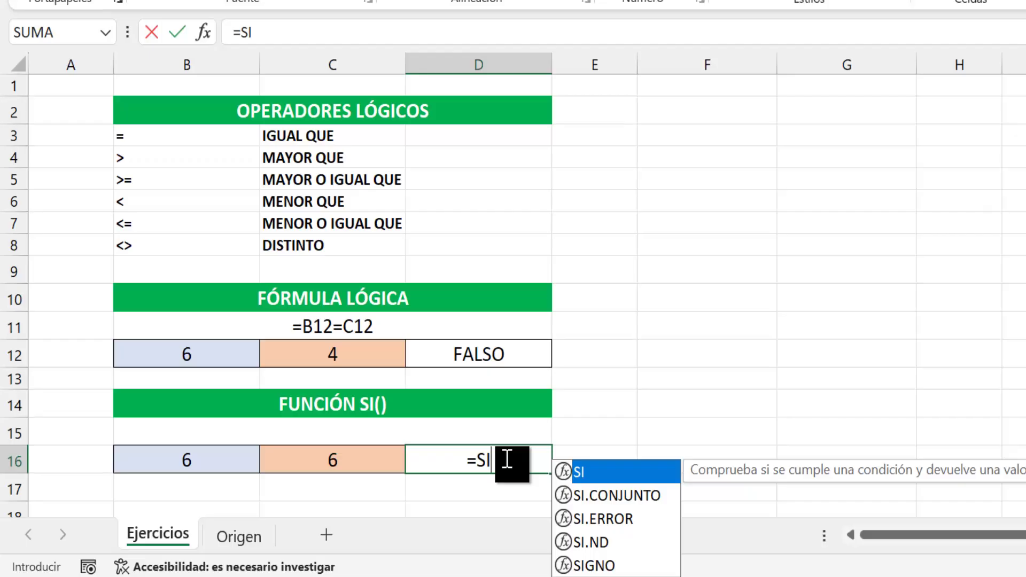
text(()
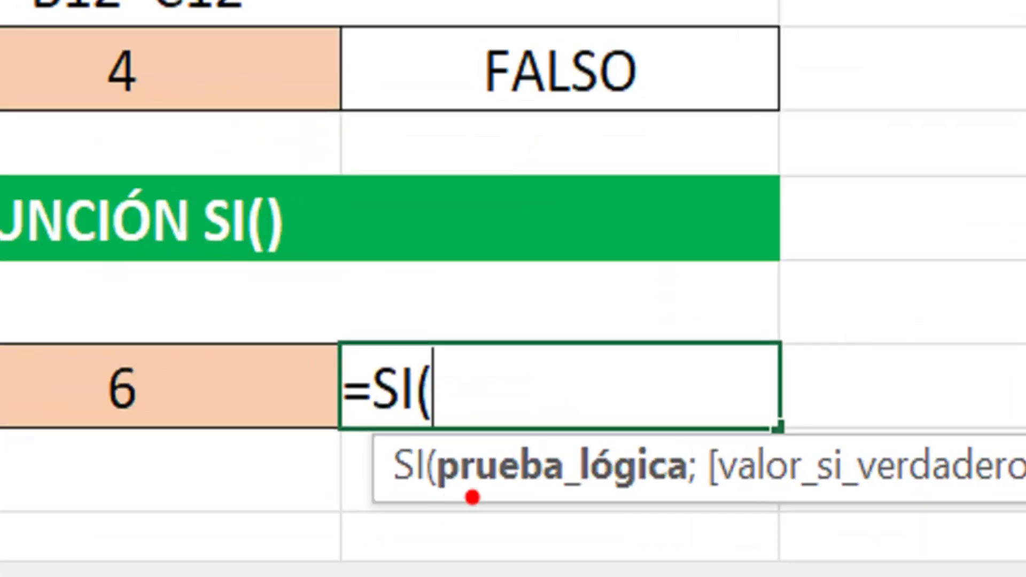
drag(552, 411, 579, 343)
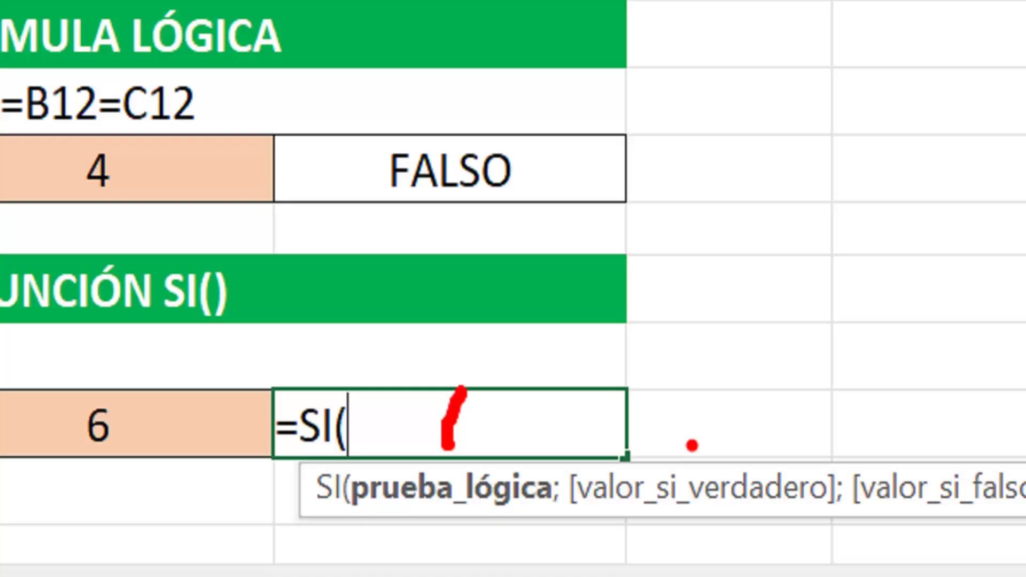
drag(692, 445, 692, 400)
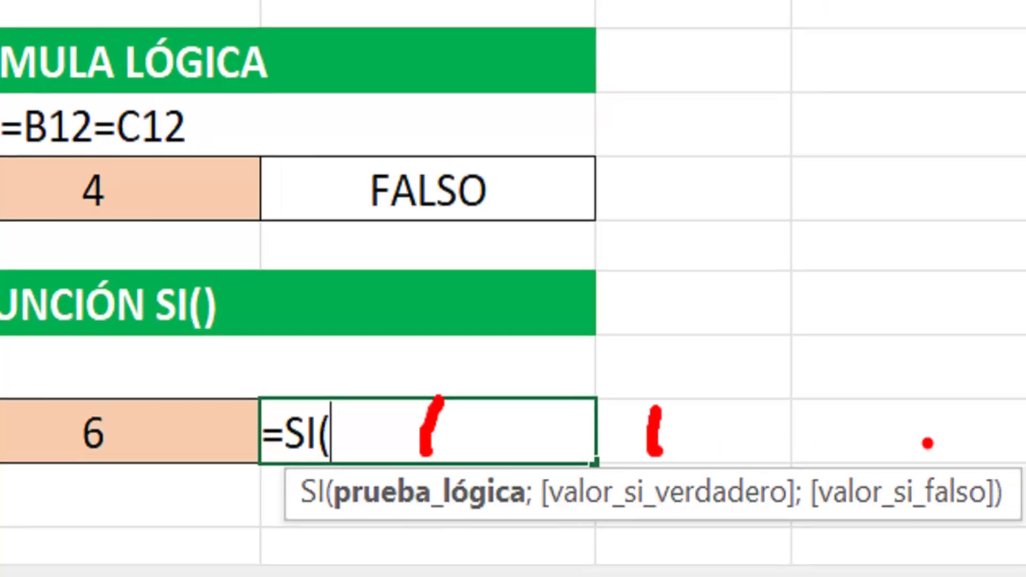
drag(919, 457, 823, 406)
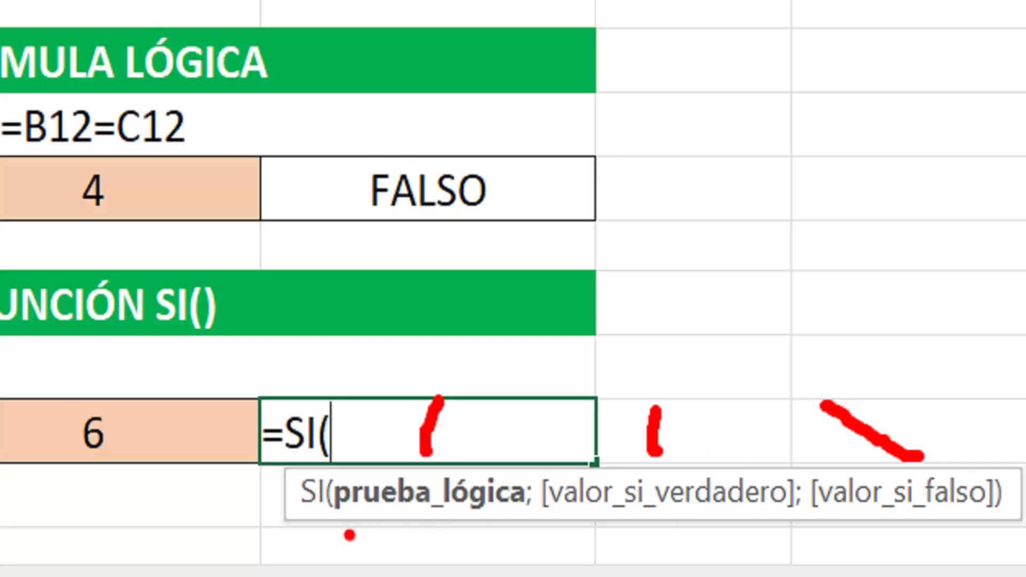
drag(350, 535, 500, 535)
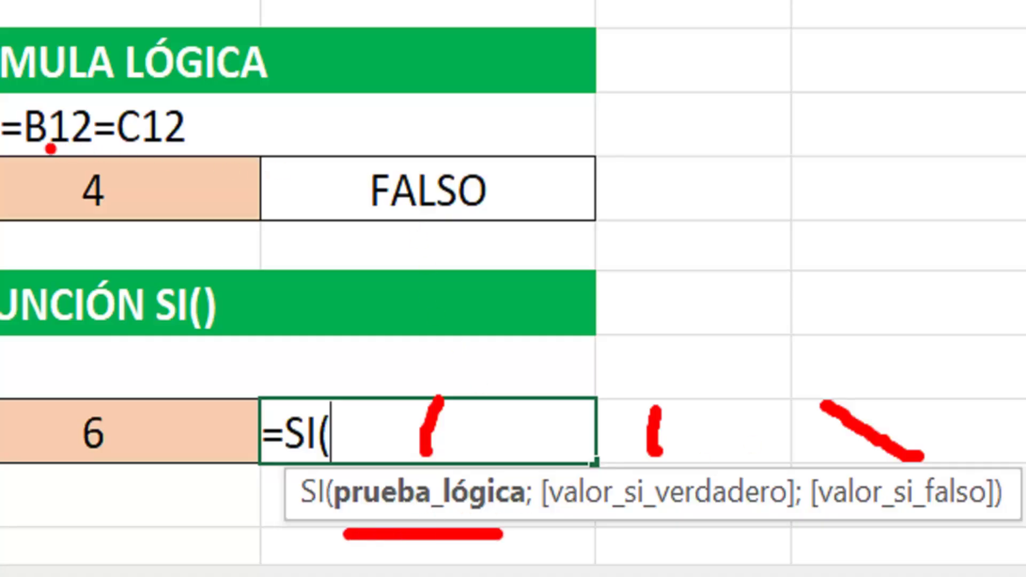
drag(31, 159, 170, 158)
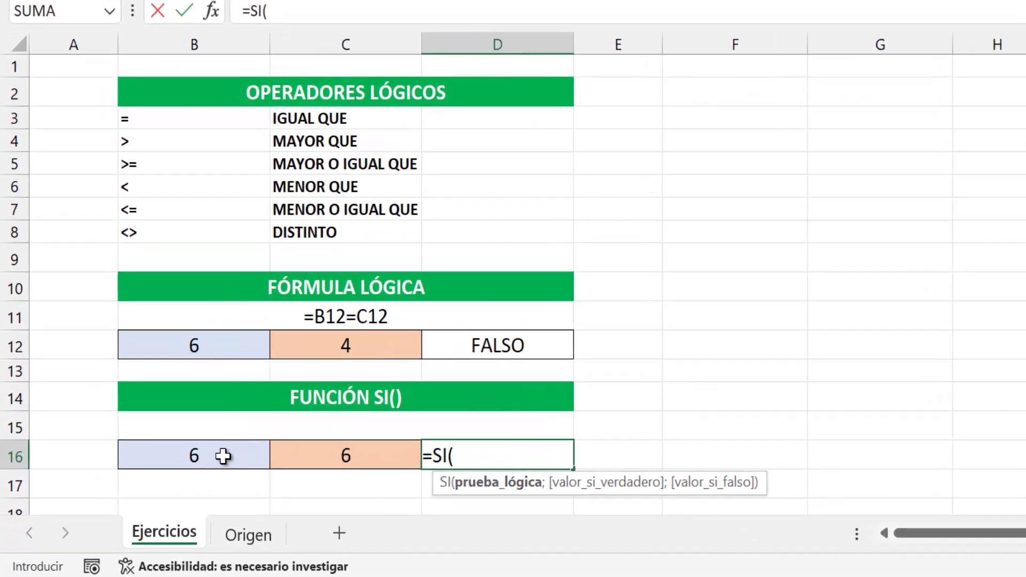
Set the SI function's logical test to B16=C16 and move on to the value-if-true argument.
click(223, 455)
text(=)
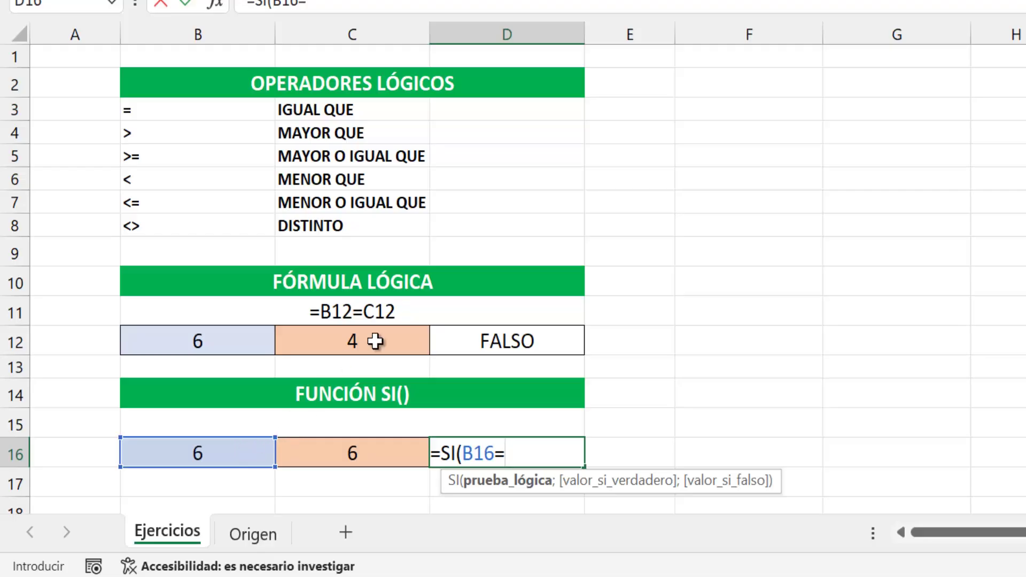
click(380, 455)
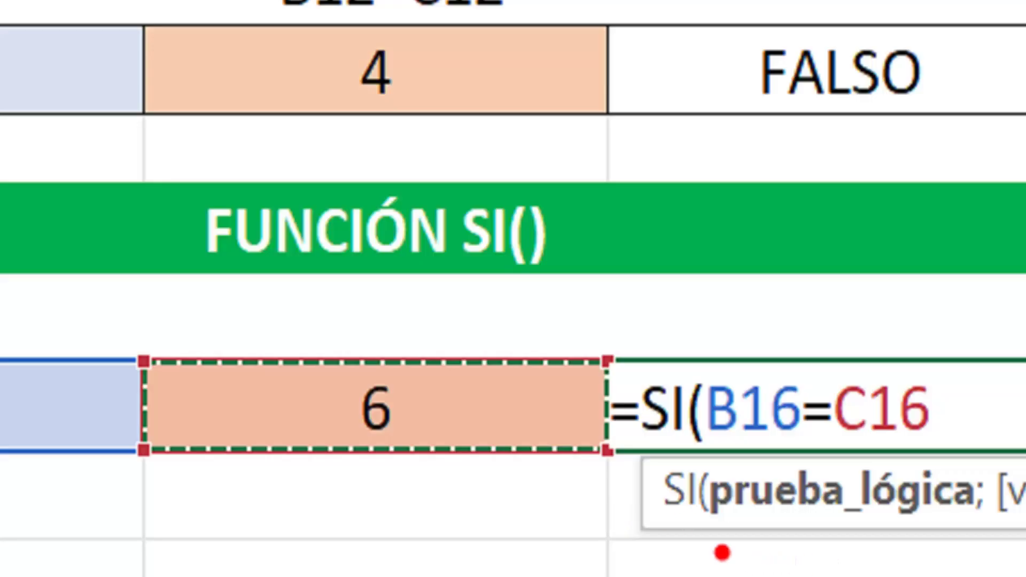
drag(721, 553, 956, 541)
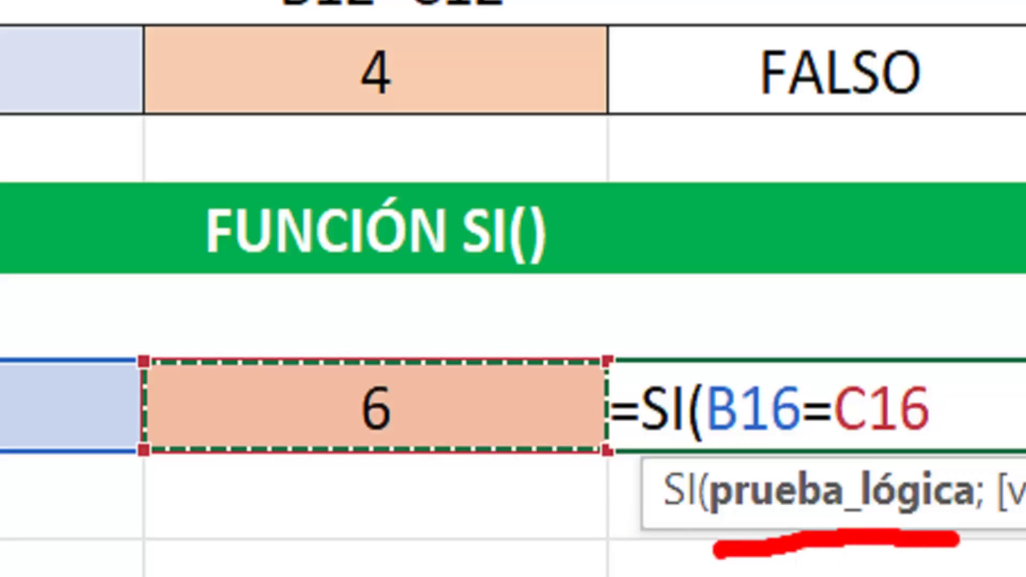
drag(302, 38, 558, 26)
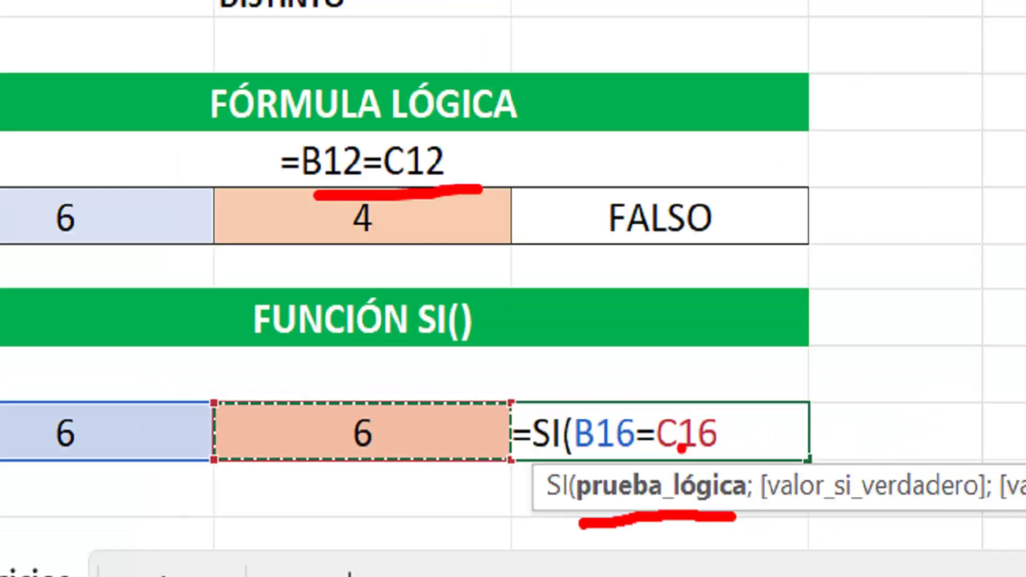
text(;)
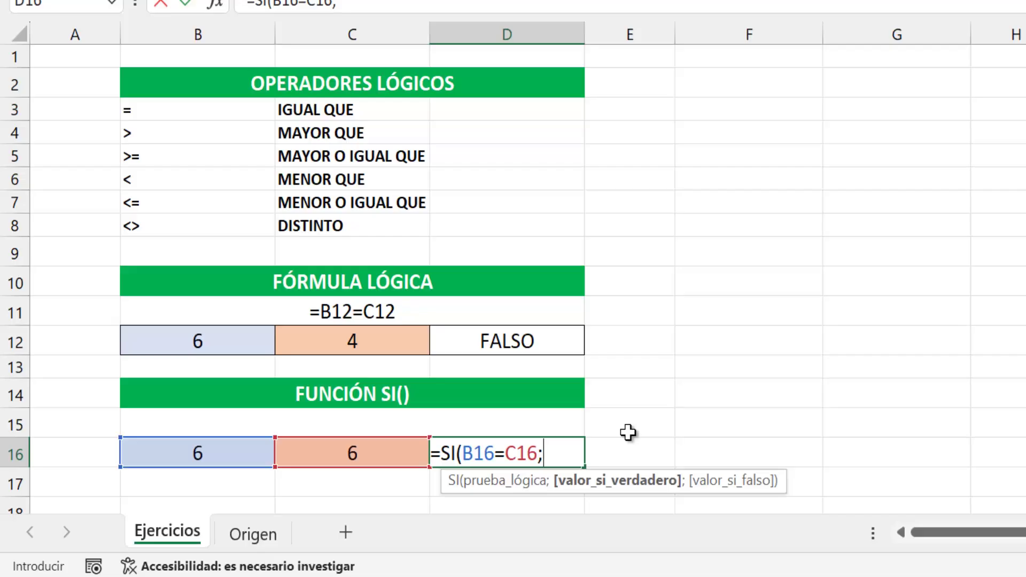
text(VER)
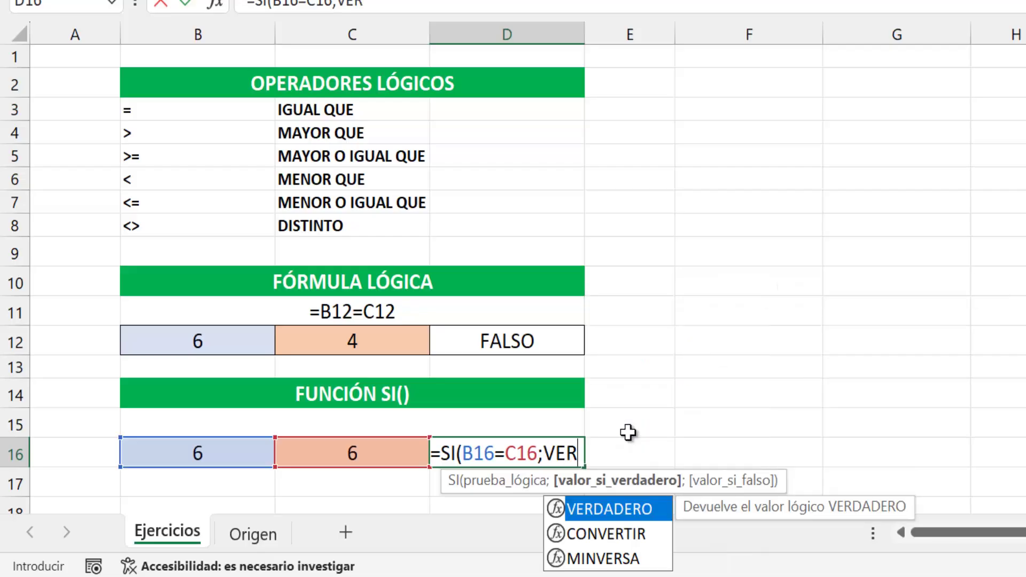
key(BackSpace)
key(BackSpace)
key(BackSpace)
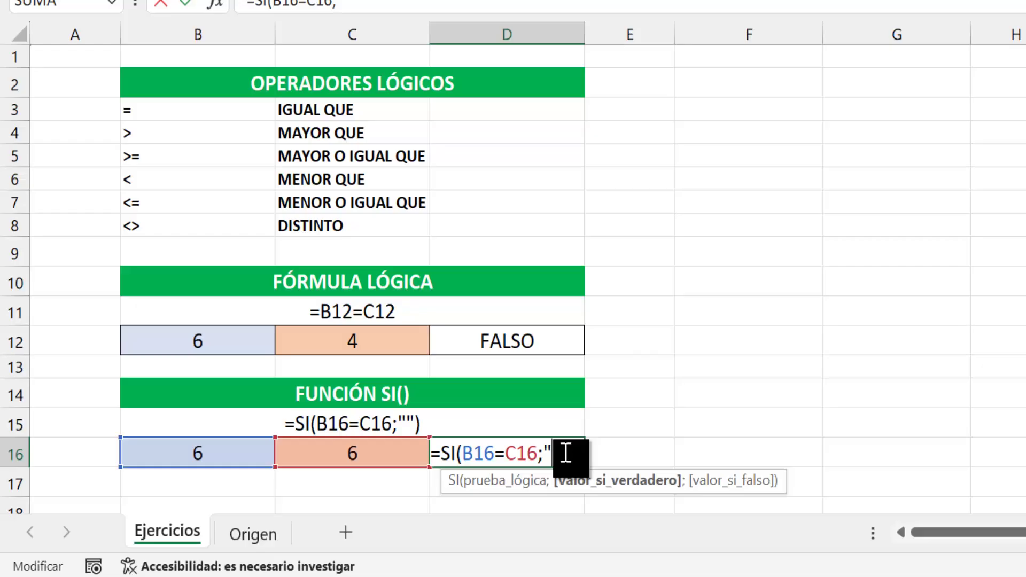
Complete the SI formula in D16 with "IGUALES" as the true value and "DESIGUALES" as the false value.
text("IGUALES)
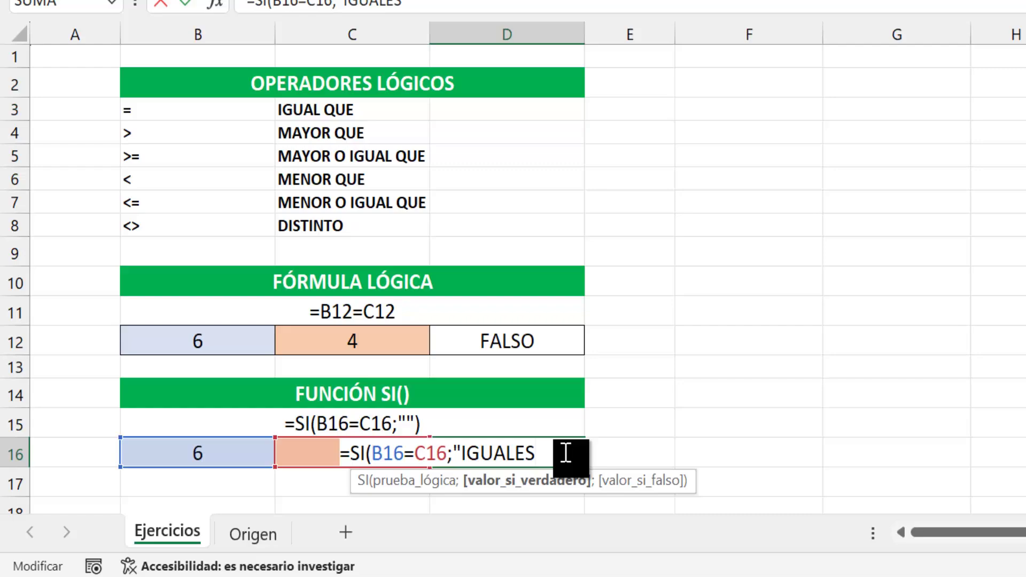
text("")
key(BackSpace)
text(;)
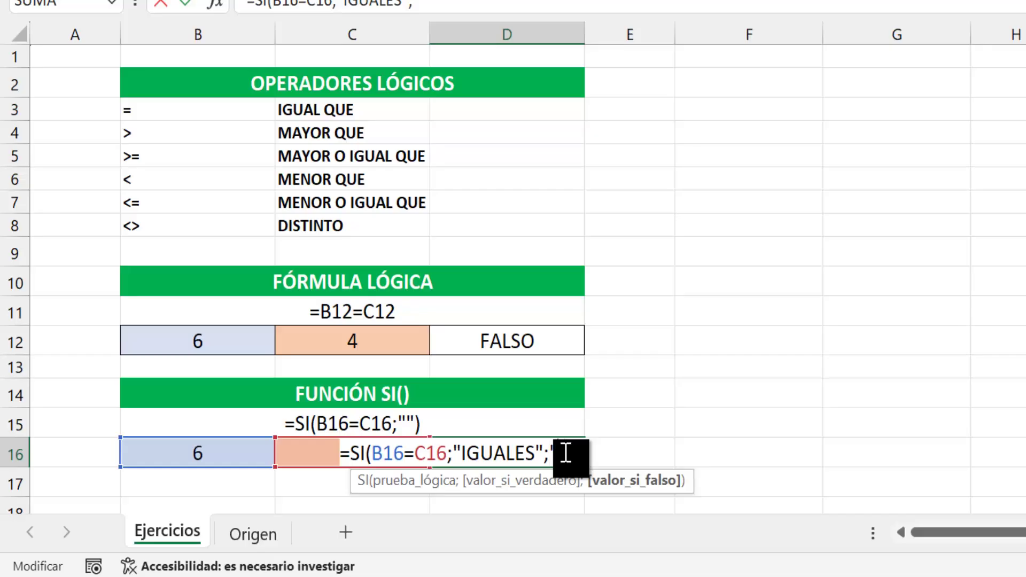
text(DESIGUALES"")
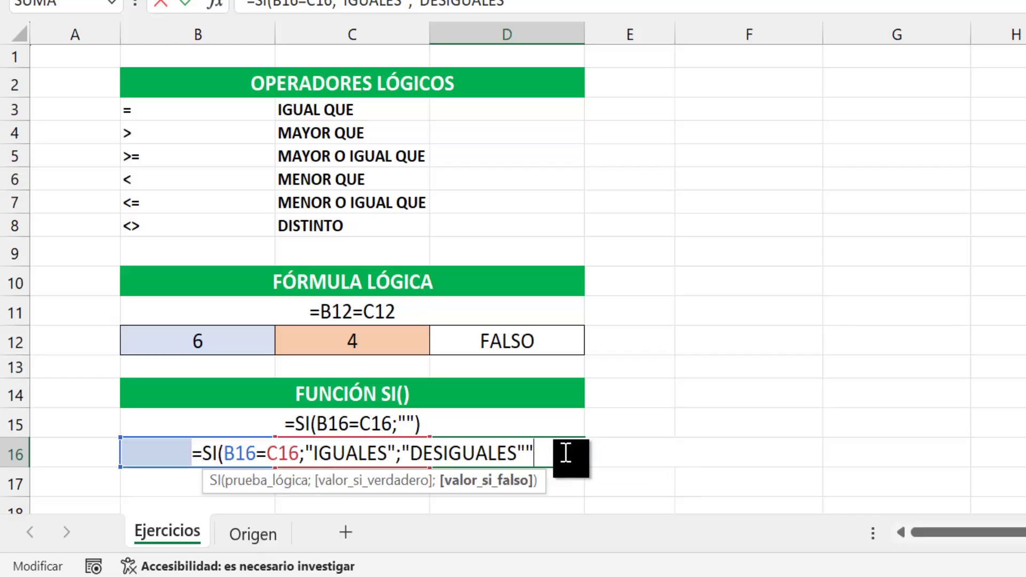
key(BackSpace)
text())
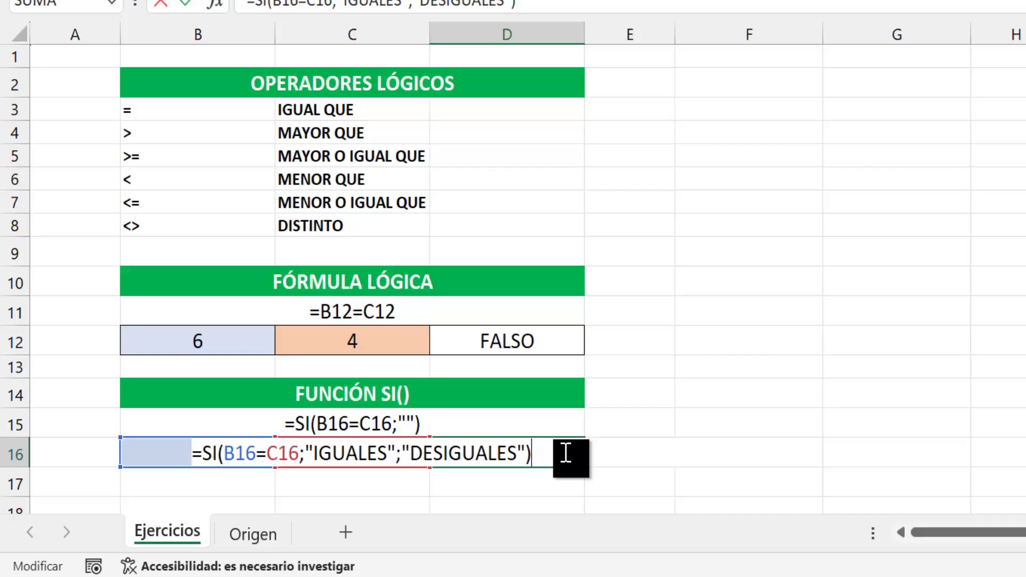
key(Return)
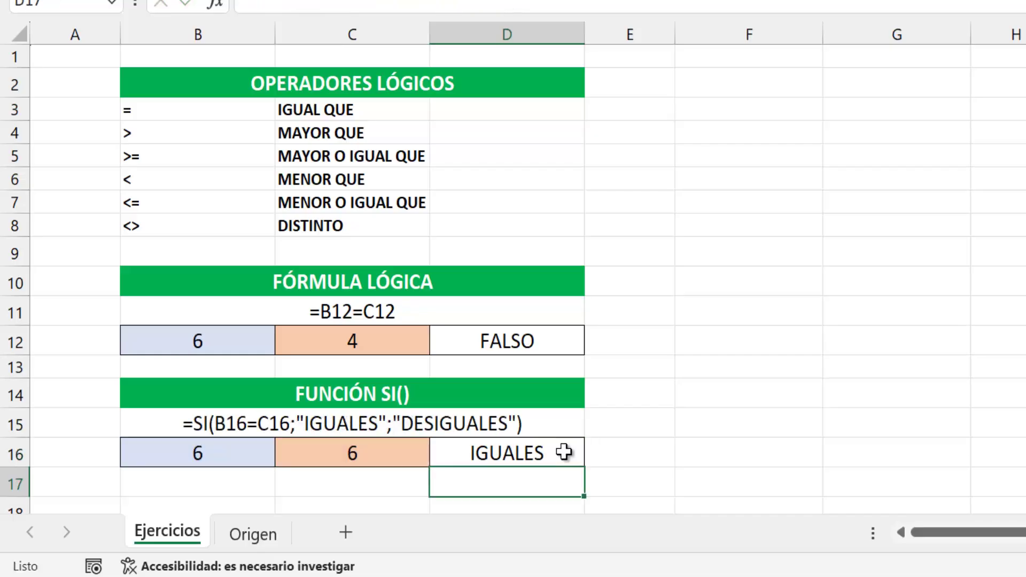
Set the compared value in C16 to 5 to test the SI formula in D16 with unequal numbers.
click(564, 452)
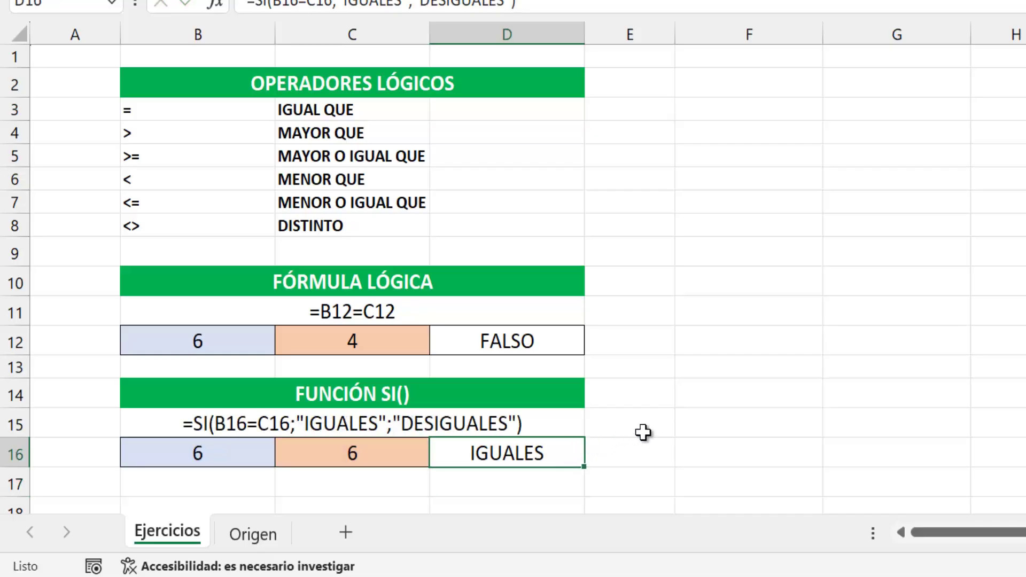
click(374, 453)
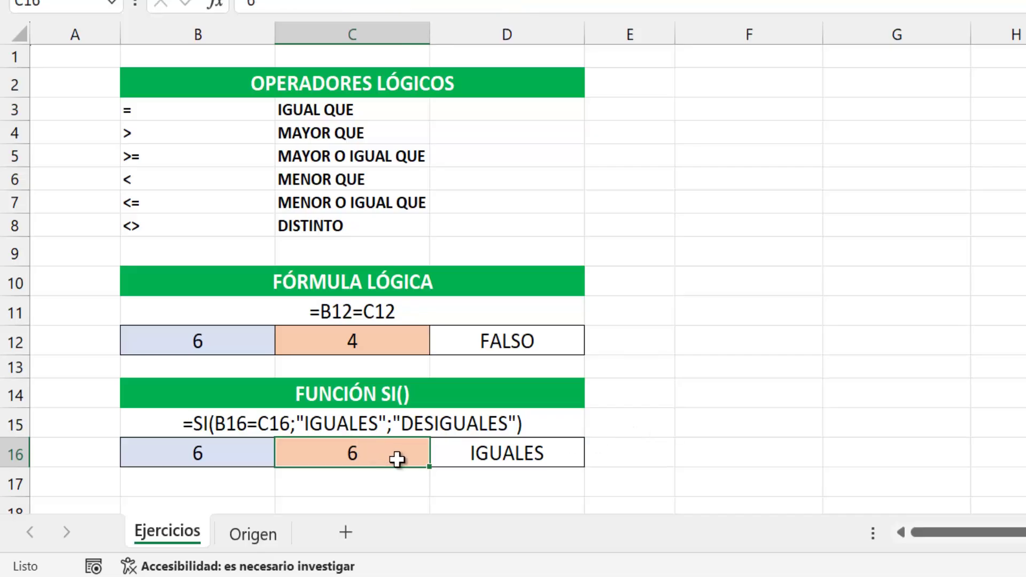
text(5)
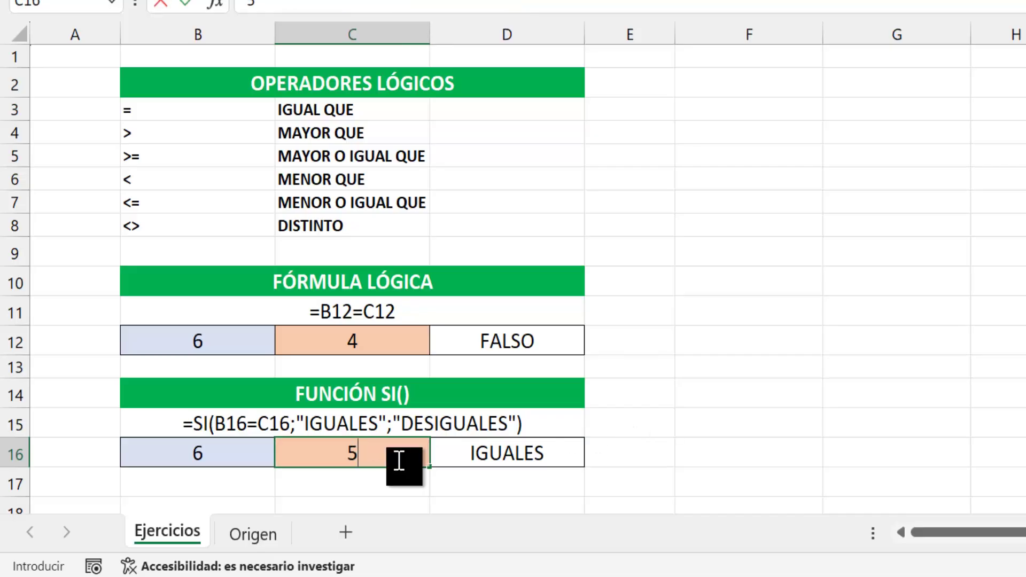
key(Return)
Review the SI formula in D16, marking its logical test B16=C16 and its value-if-true and value-if-false arguments.
click(494, 452)
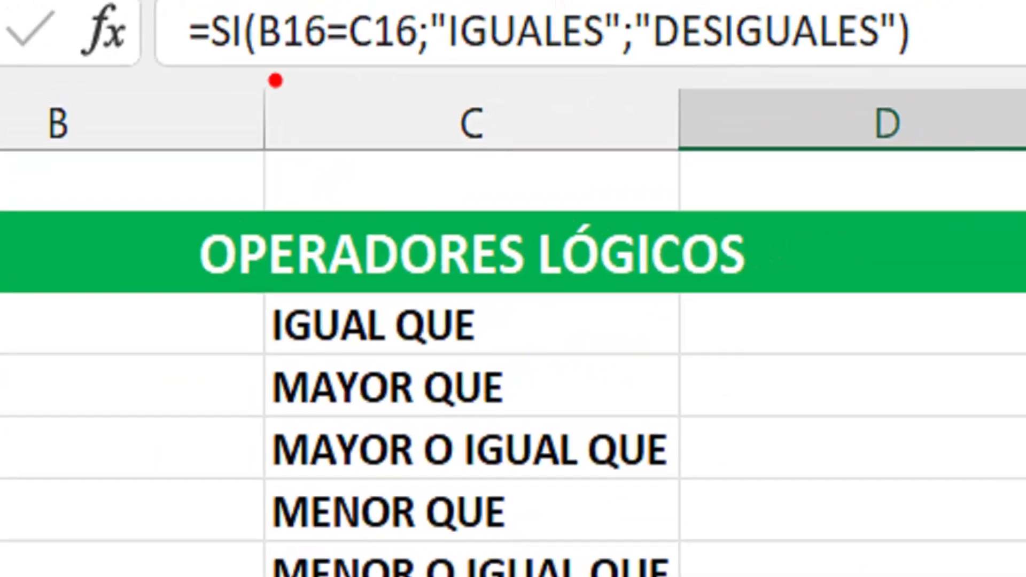
drag(267, 70, 396, 77)
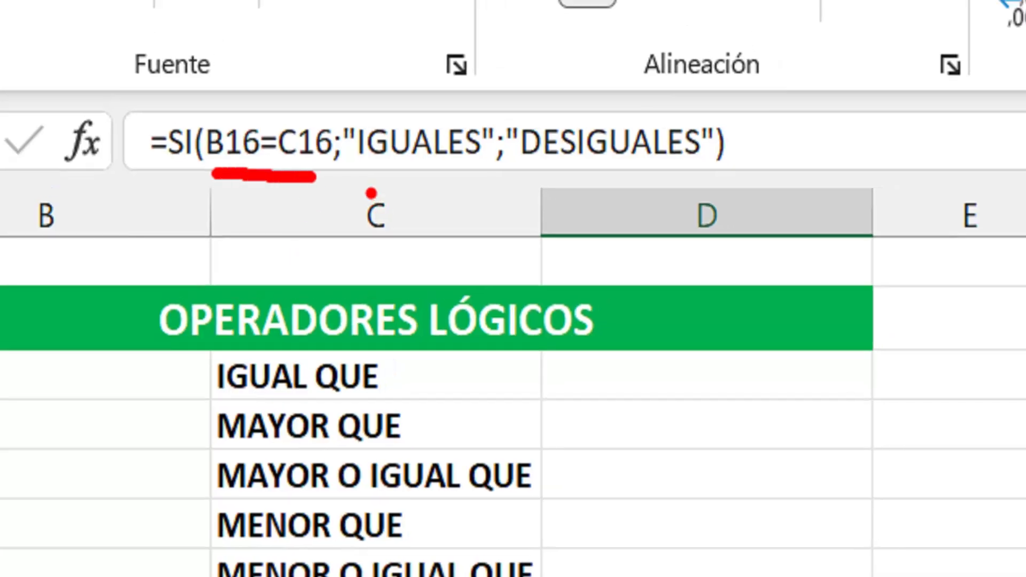
drag(400, 174, 409, 310)
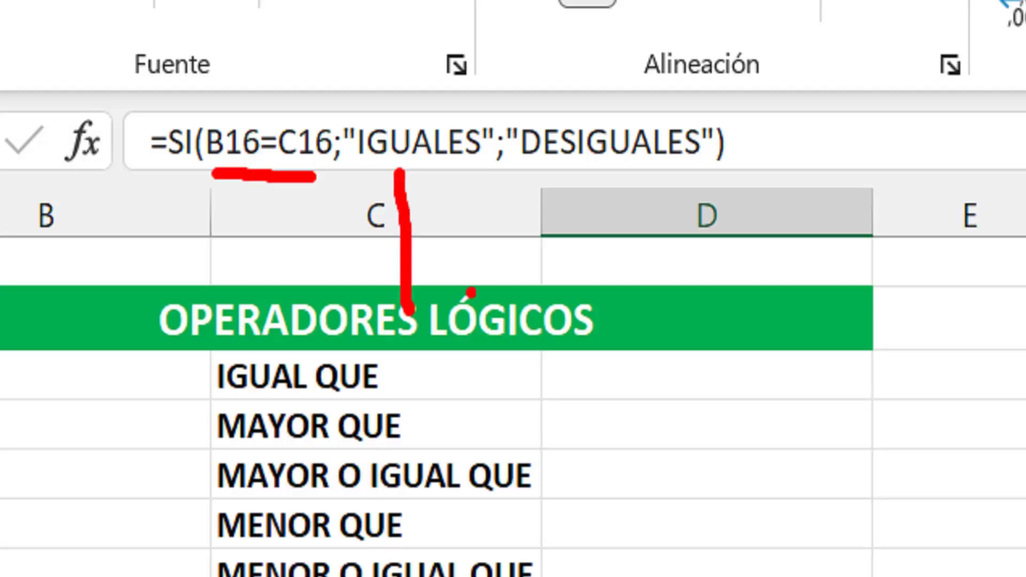
drag(592, 175, 595, 281)
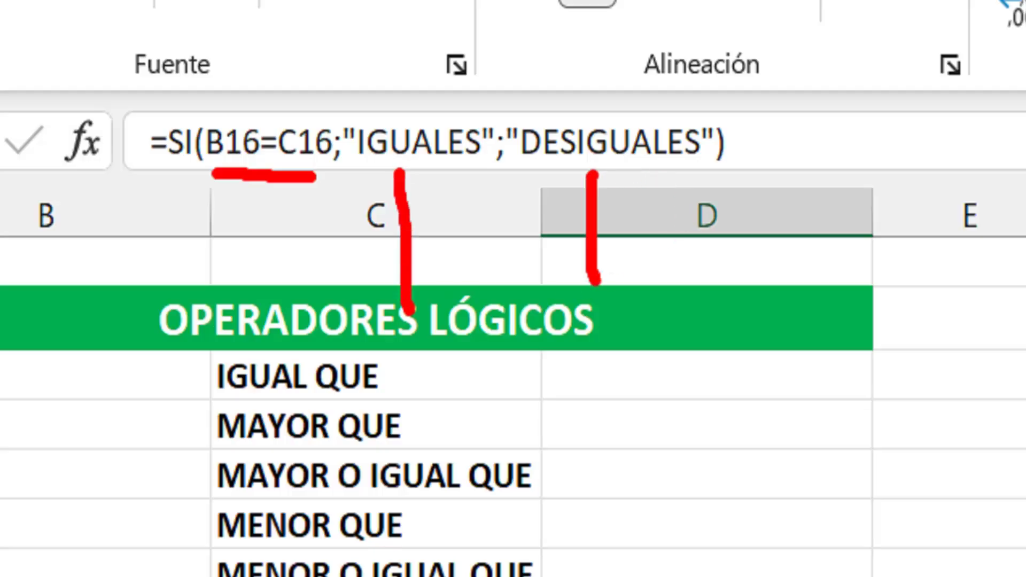
key(Escape)
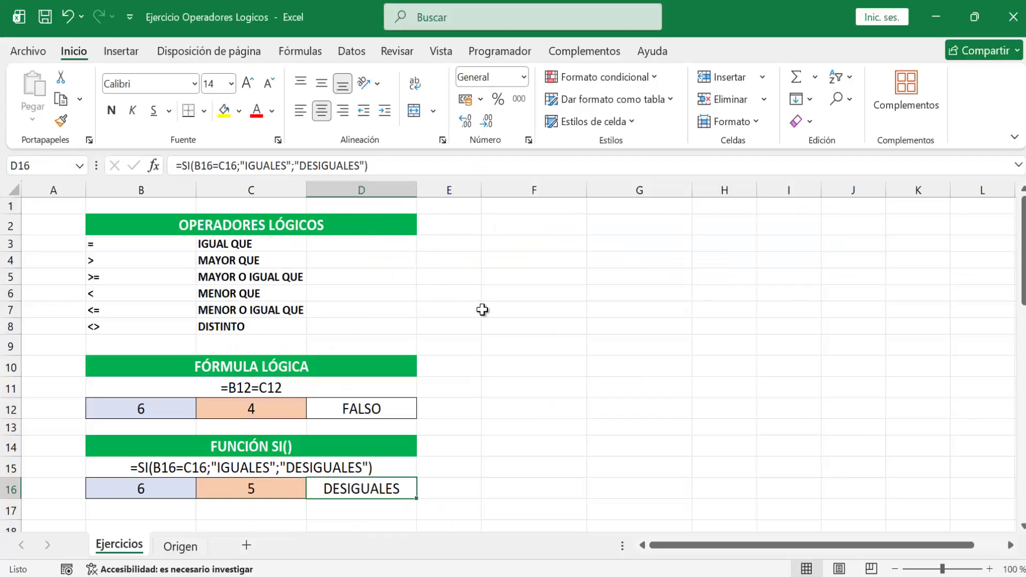
click(482, 309)
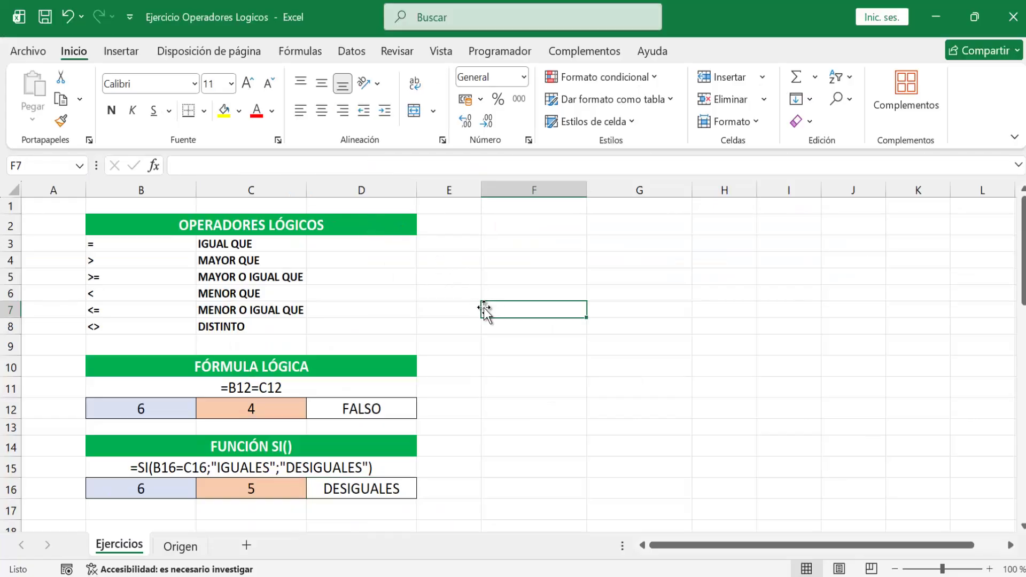